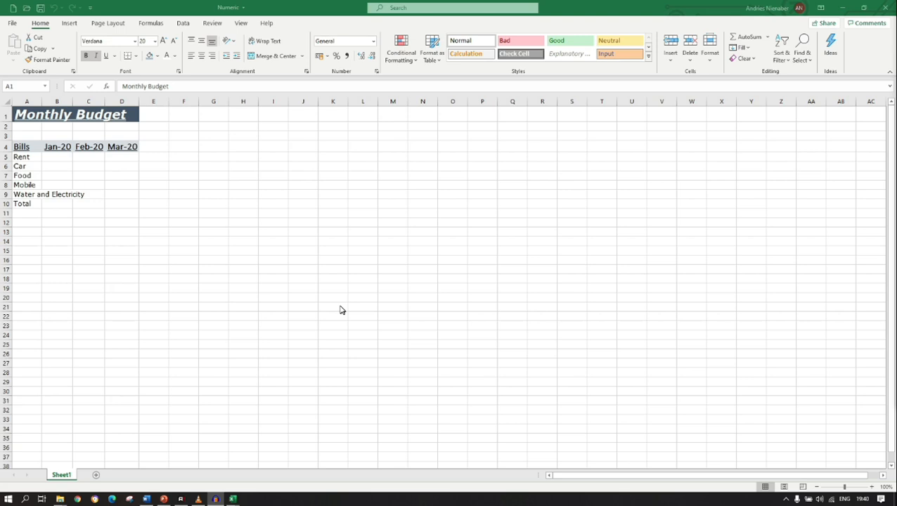
Enter the sample text "aaaa" in cell J6.
{"action": "left_click", "coordinate": [296, 166]}
{"action": "left_click", "coordinate": [296, 166]}
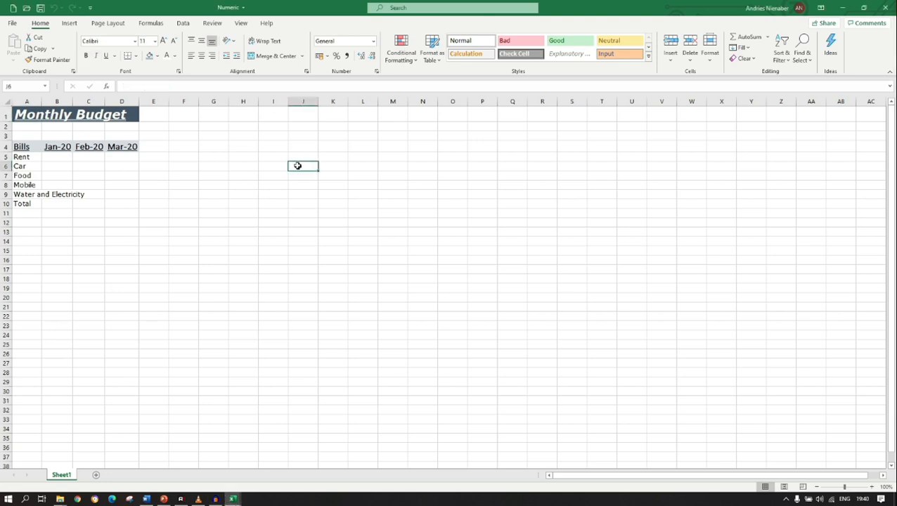
{"action": "type", "text": "aaaa"}
{"action": "key", "text": "Return"}
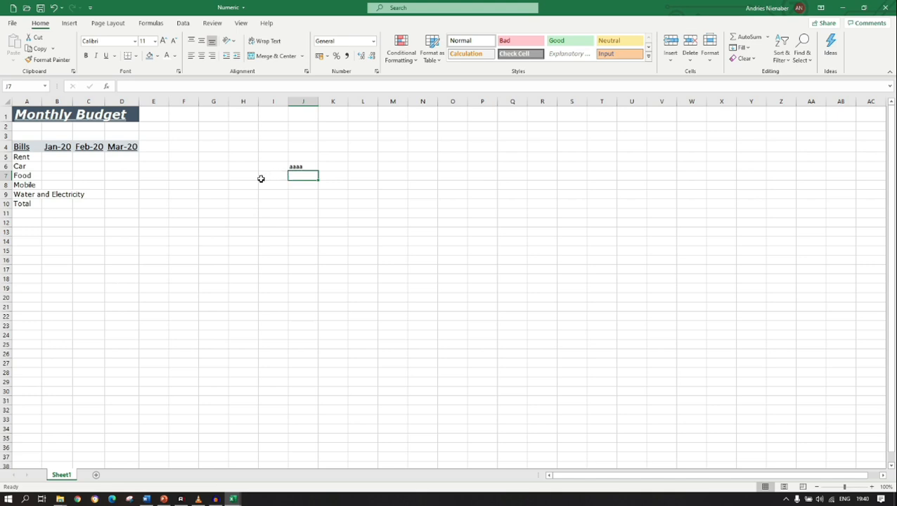
Enter the sample numbers 1, 2.5, 2500, 500, 50000 and 0.001 down column K, starting in K6.
{"action": "left_click", "coordinate": [324, 165]}
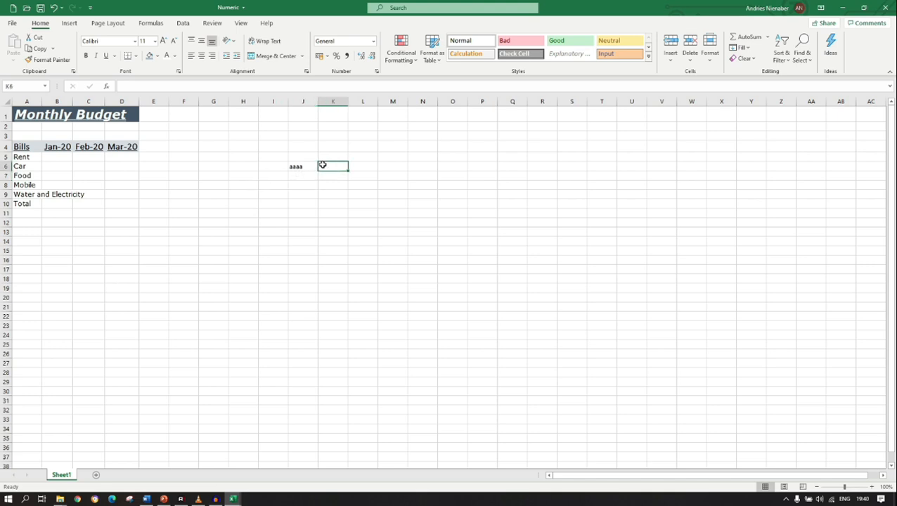
{"action": "type", "text": "1"}
{"action": "key", "text": "Return"}
{"action": "type", "text": "2.5"}
{"action": "key", "text": "Return"}
{"action": "type", "text": "2500"}
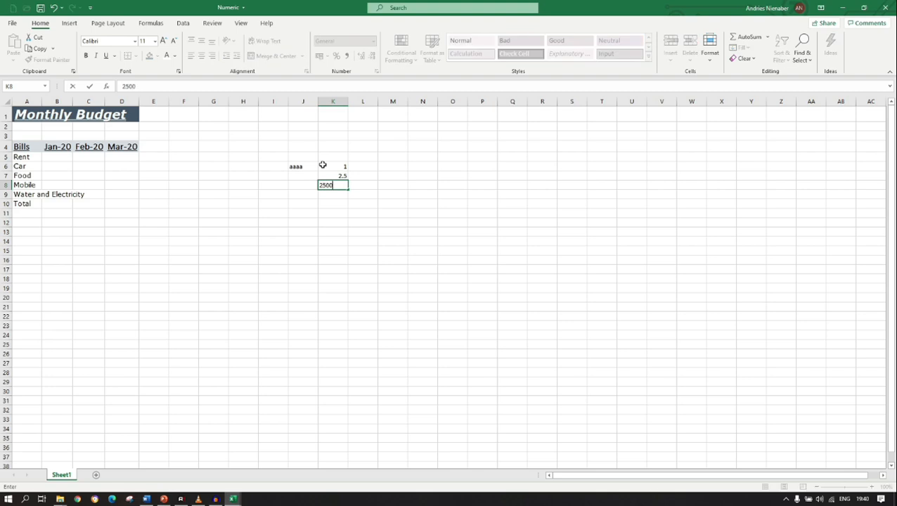
{"action": "key", "text": "Return"}
{"action": "type", "text": "500"}
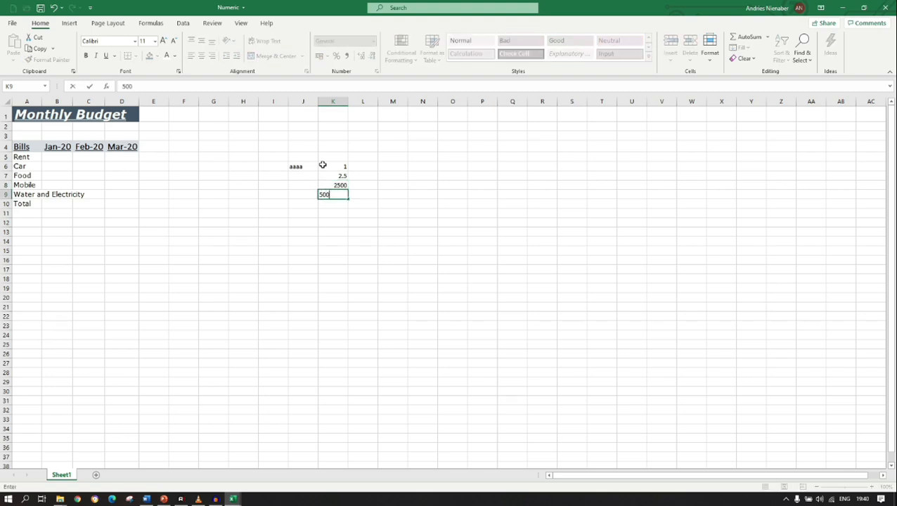
{"action": "key", "text": "Return"}
{"action": "type", "text": "50000"}
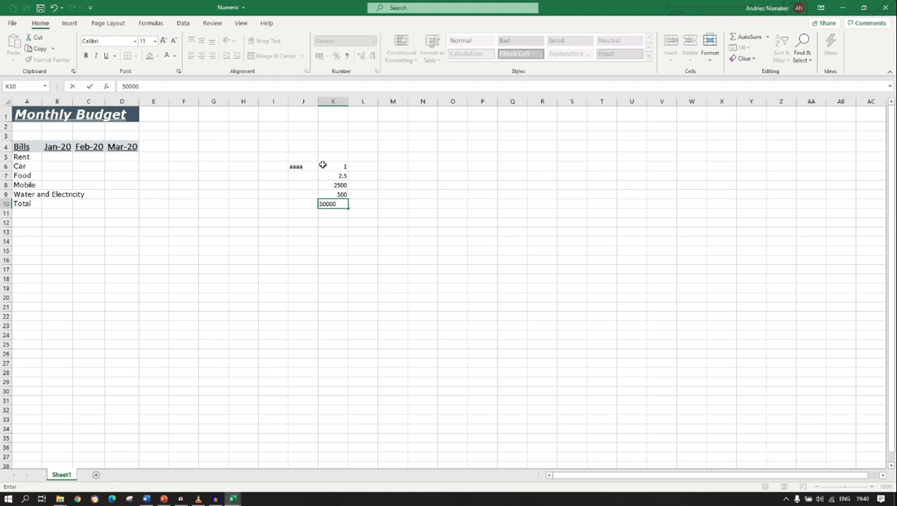
{"action": "key", "text": "Return"}
{"action": "type", "text": "0.001"}
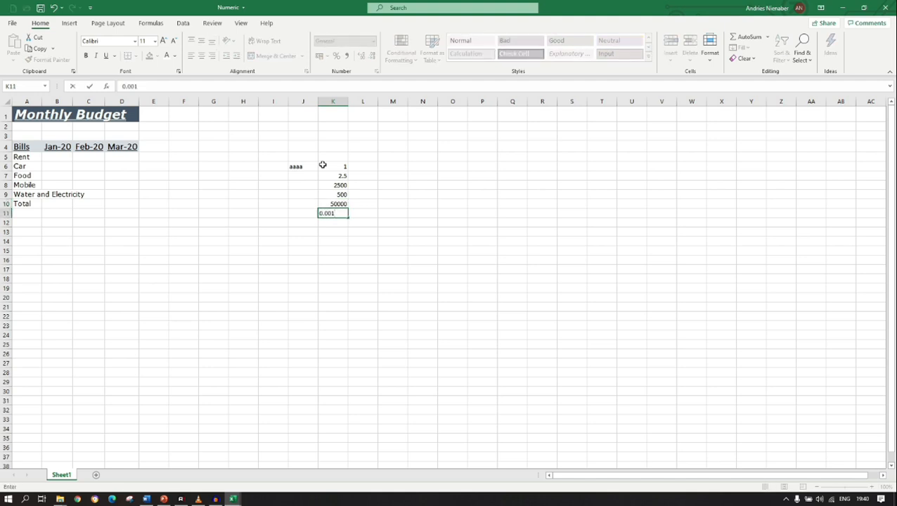
{"action": "key", "text": "Return"}
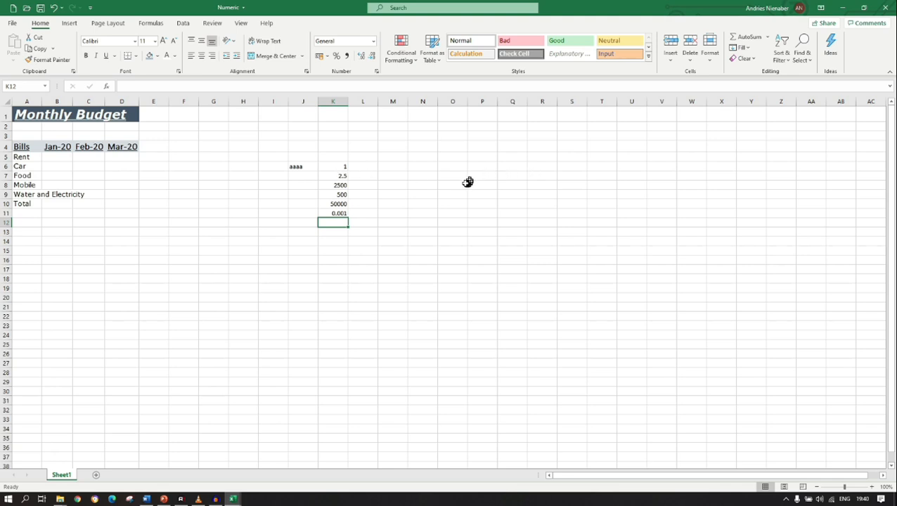
Left-align the sample numbers in K6:K11.
{"action": "left_click_drag", "start_coordinate": [336, 168], "coordinate": [338, 213]}
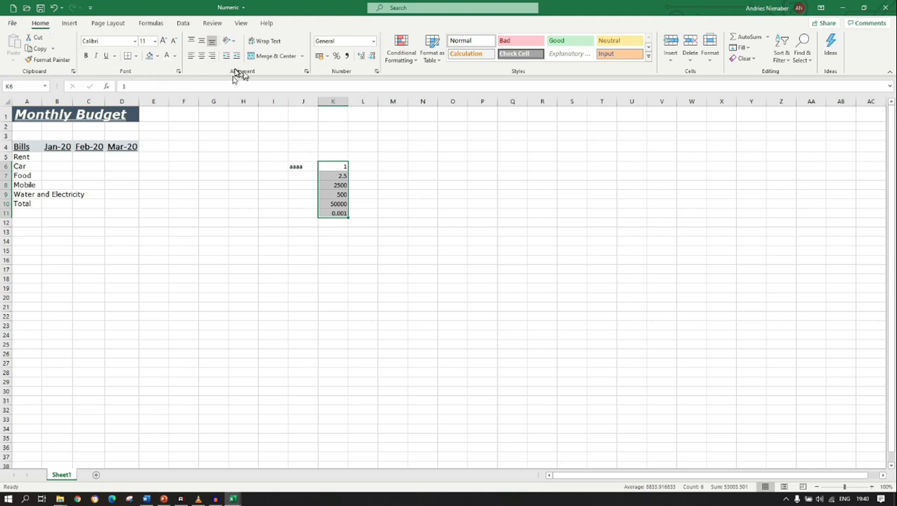
{"action": "left_click", "coordinate": [194, 59]}
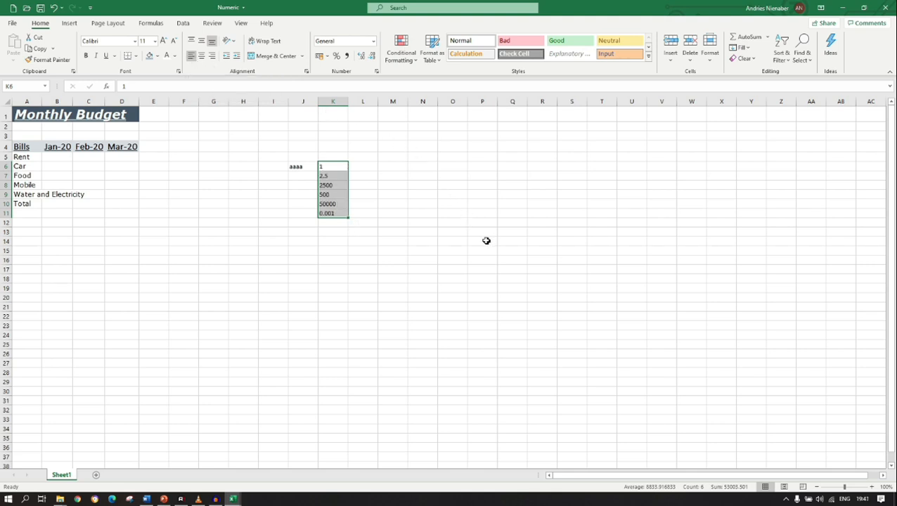
{"action": "left_click", "coordinate": [371, 156]}
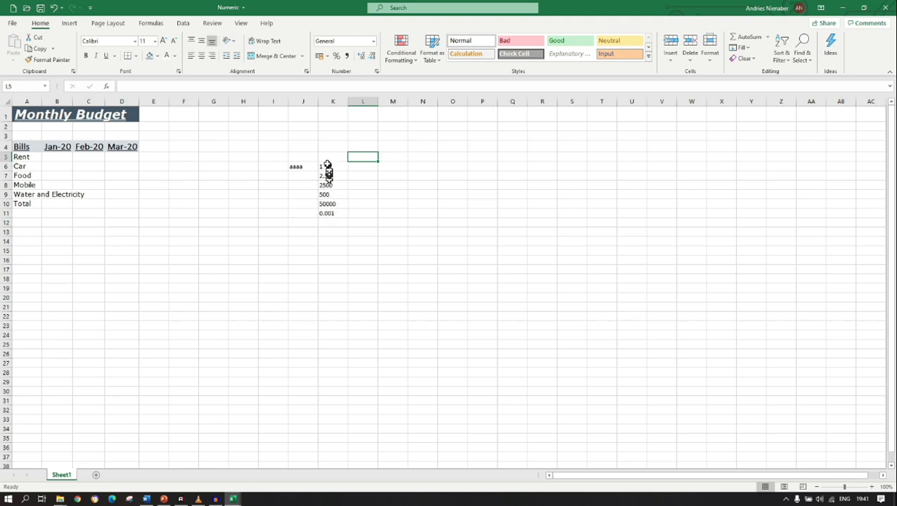
Right-align the sample numbers in K6:K11, and clear the contents of column K.
{"action": "left_click_drag", "start_coordinate": [326, 166], "coordinate": [329, 212]}
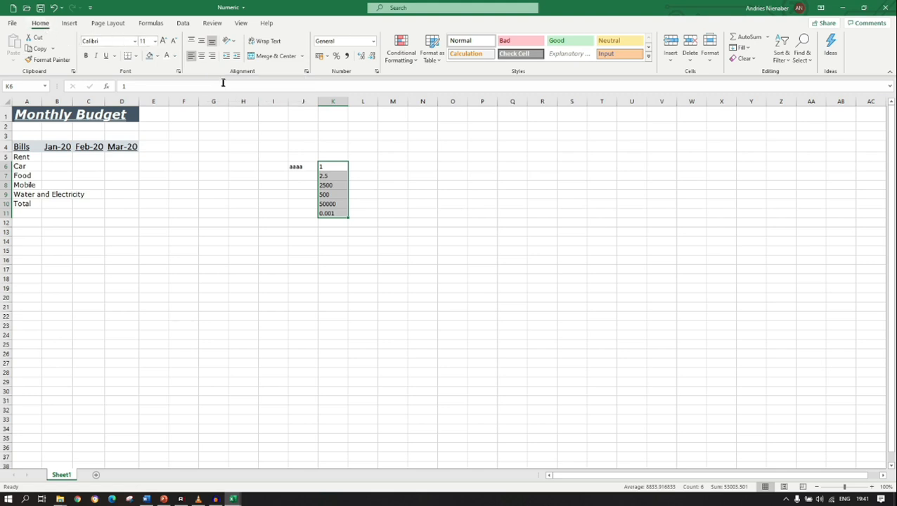
{"action": "left_click", "coordinate": [212, 56]}
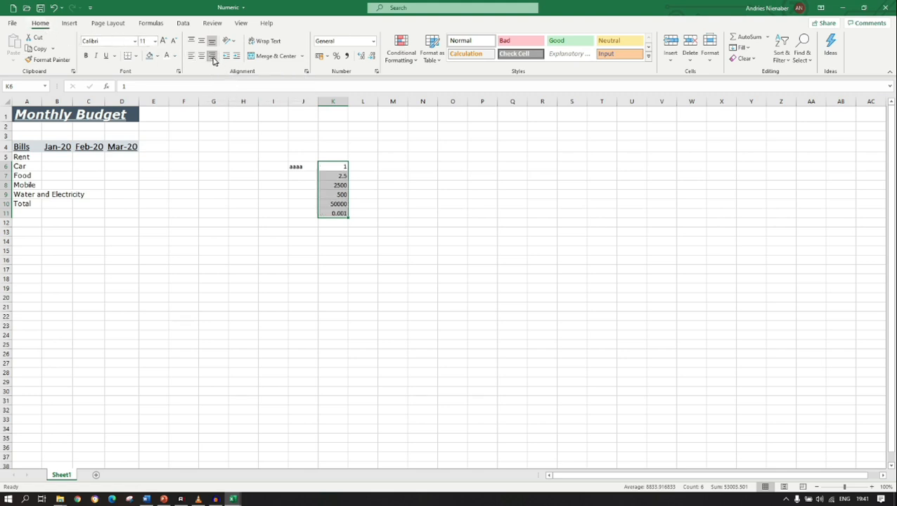
{"action": "left_click", "coordinate": [420, 214]}
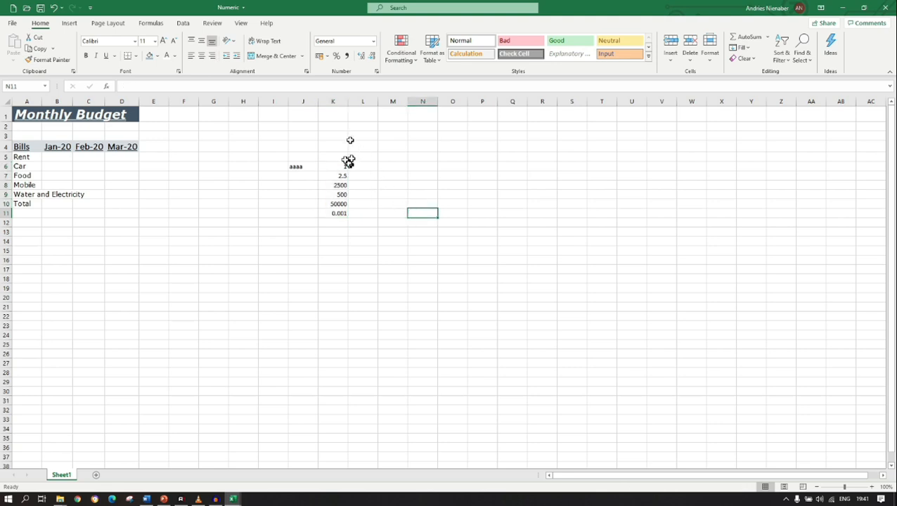
{"action": "left_click", "coordinate": [336, 102]}
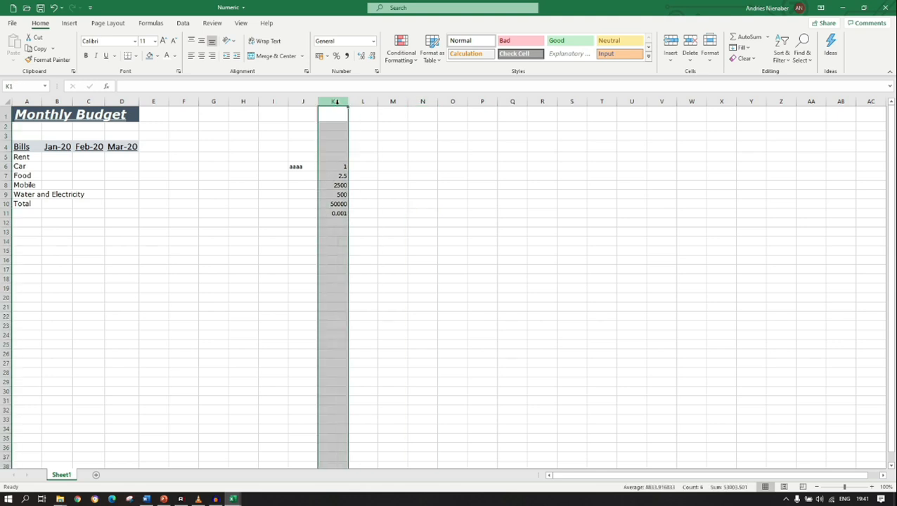
{"action": "key", "text": "Delete"}
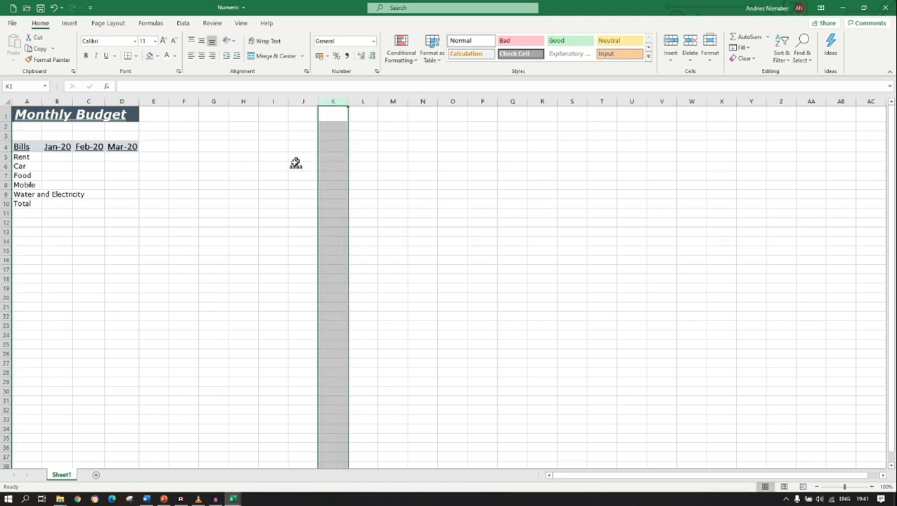
Try right and centre horizontal alignment on the sample text in J6.
{"action": "left_click", "coordinate": [304, 169]}
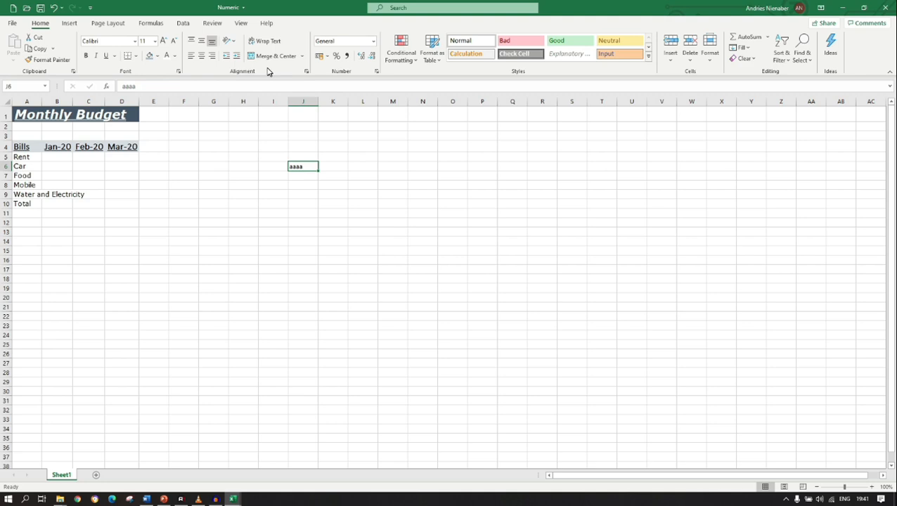
{"action": "left_click", "coordinate": [211, 60]}
{"action": "left_click", "coordinate": [202, 60]}
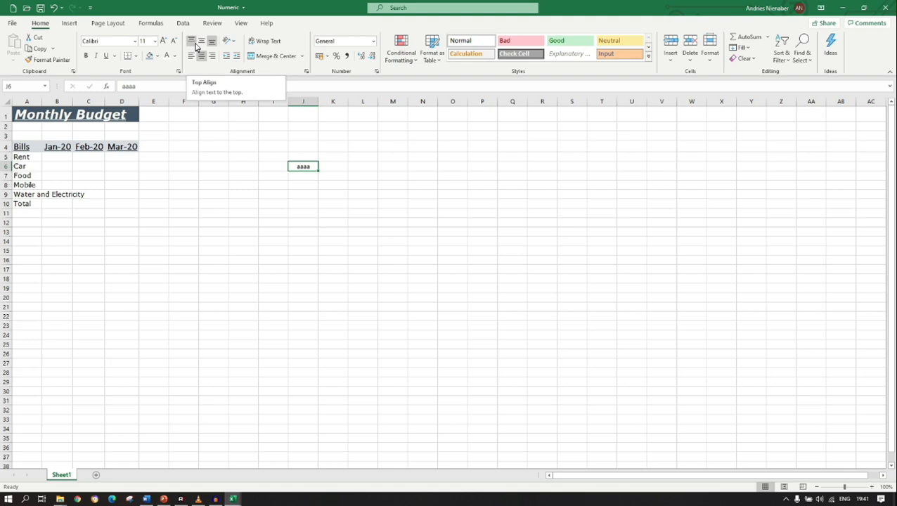
Try top, middle and bottom vertical alignment on the sample text in J6.
{"action": "left_click", "coordinate": [196, 43]}
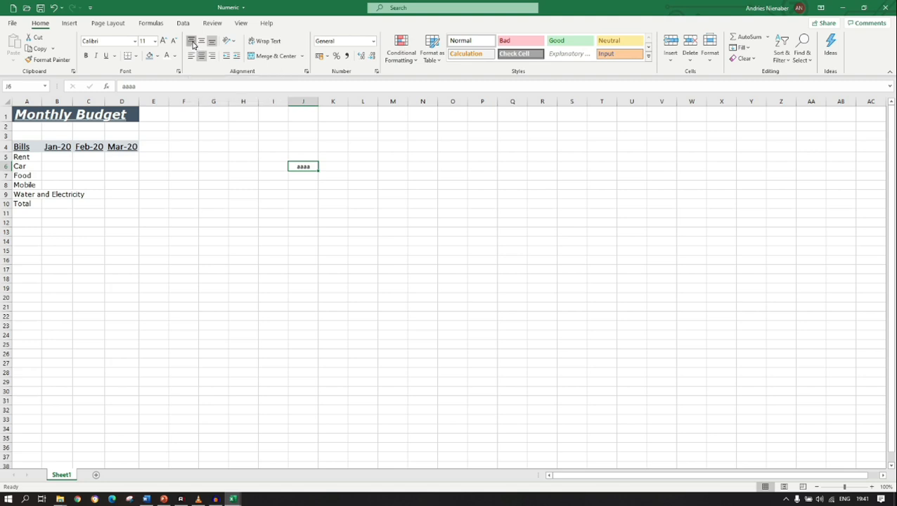
{"action": "left_click", "coordinate": [201, 42]}
{"action": "left_click", "coordinate": [210, 44]}
Set the sample text in J6 back to left alignment, and clear the contents of column J.
{"action": "left_click", "coordinate": [191, 55]}
{"action": "left_click", "coordinate": [295, 101]}
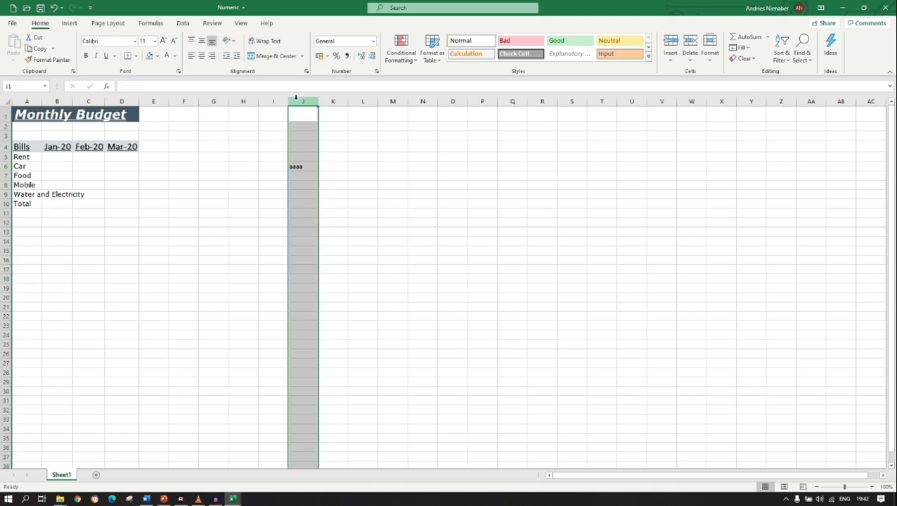
{"action": "key", "text": "Delete"}
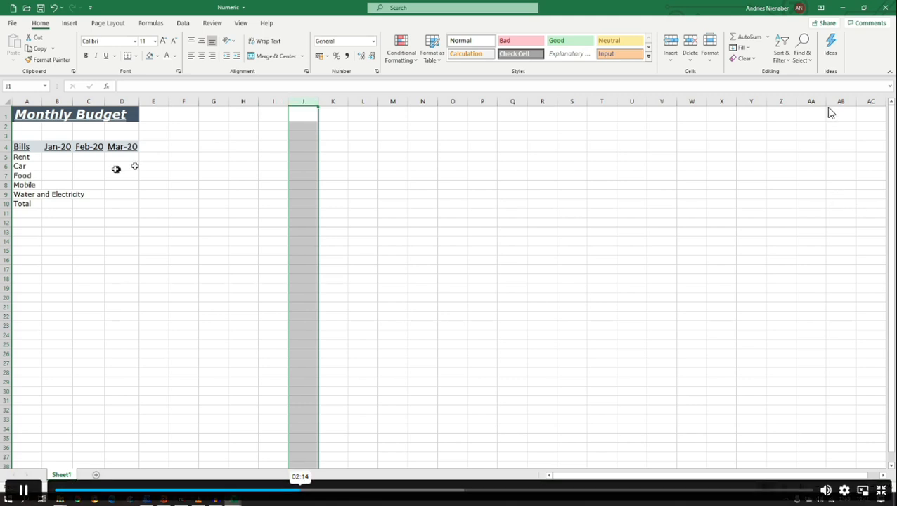
Enter the Rent amounts in row 5 as 1200 for each of Jan-20, Feb-20 and Mar-20.
{"action": "left_click", "coordinate": [47, 159]}
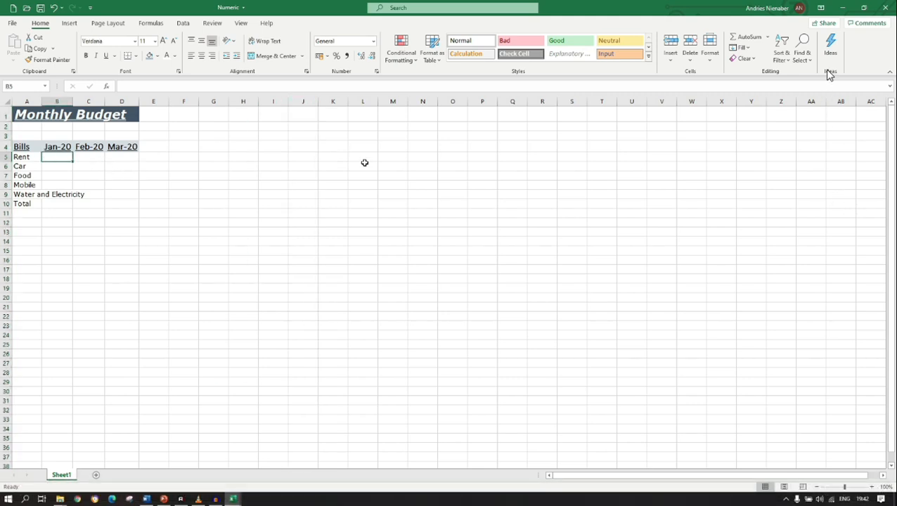
{"action": "type", "text": "1"}
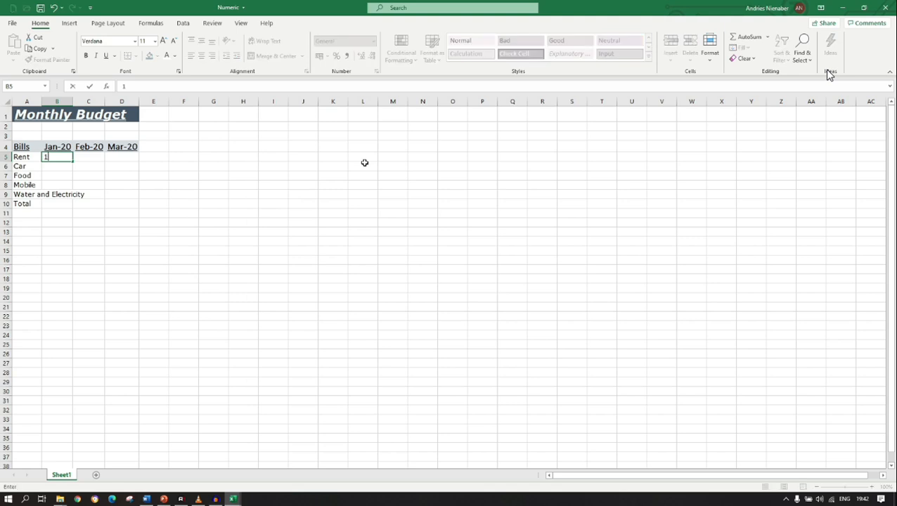
{"action": "type", "text": "200"}
{"action": "key", "text": "Tab"}
{"action": "type", "text": "1200"}
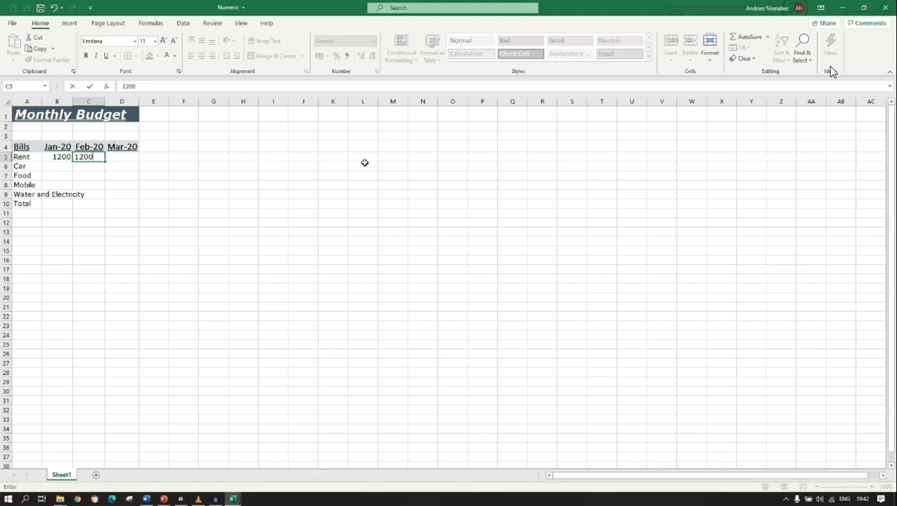
{"action": "key", "text": "Tab"}
{"action": "type", "text": "1200"}
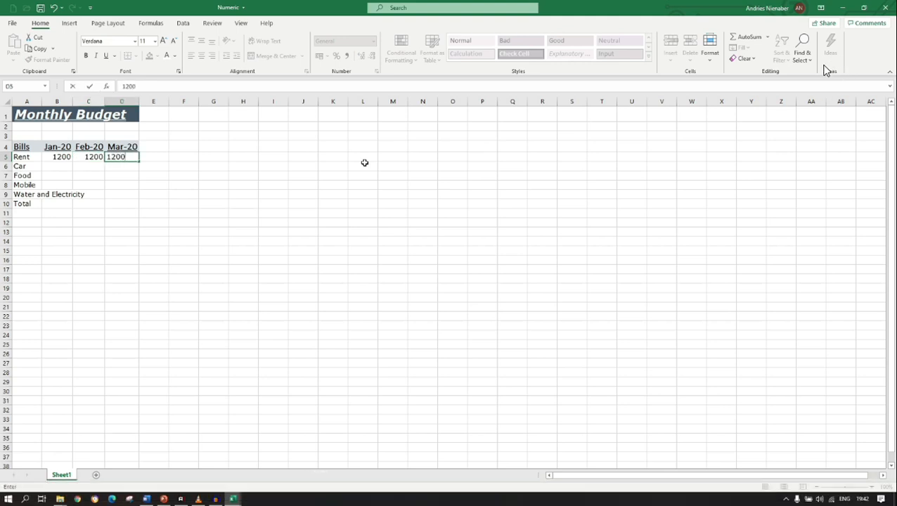
{"action": "key", "text": "Return"}
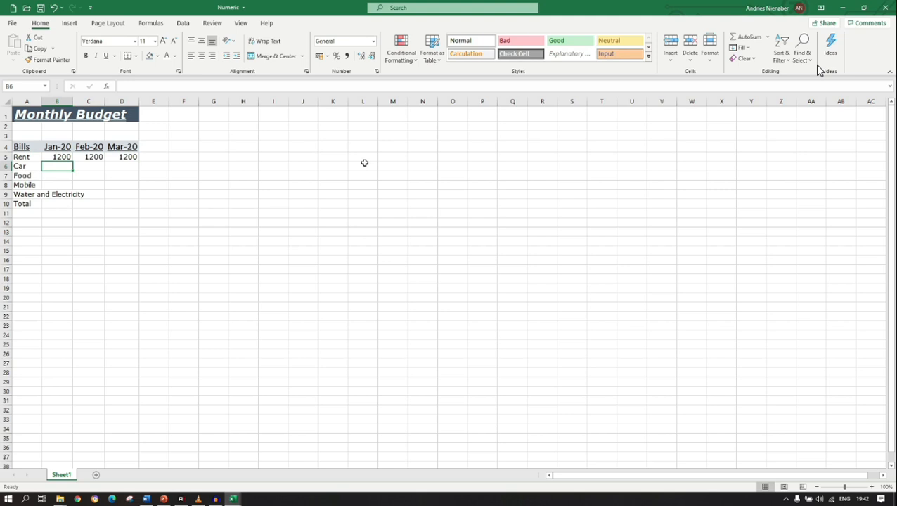
Enter the Car amounts in row 6: 350 for Jan-20, 750 for Feb-20 and 750 for Mar-20.
{"action": "type", "text": "350"}
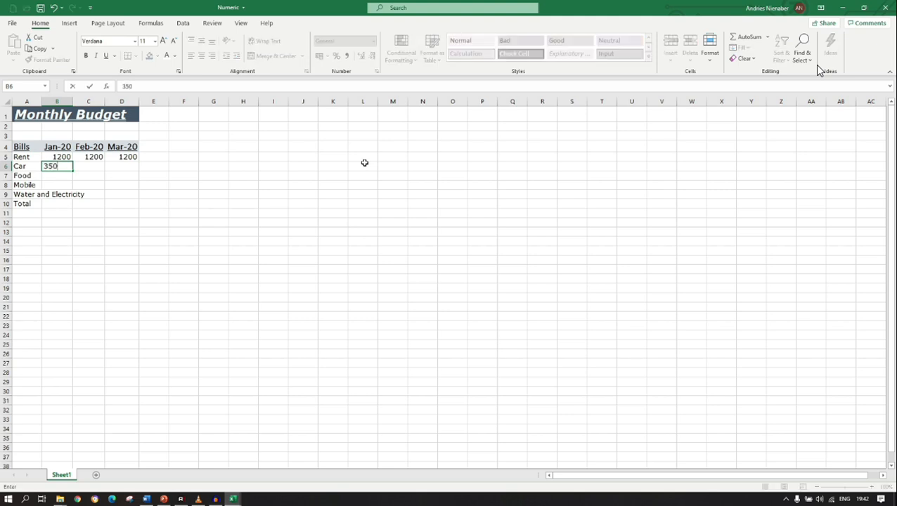
{"action": "key", "text": "Tab"}
{"action": "type", "text": "750"}
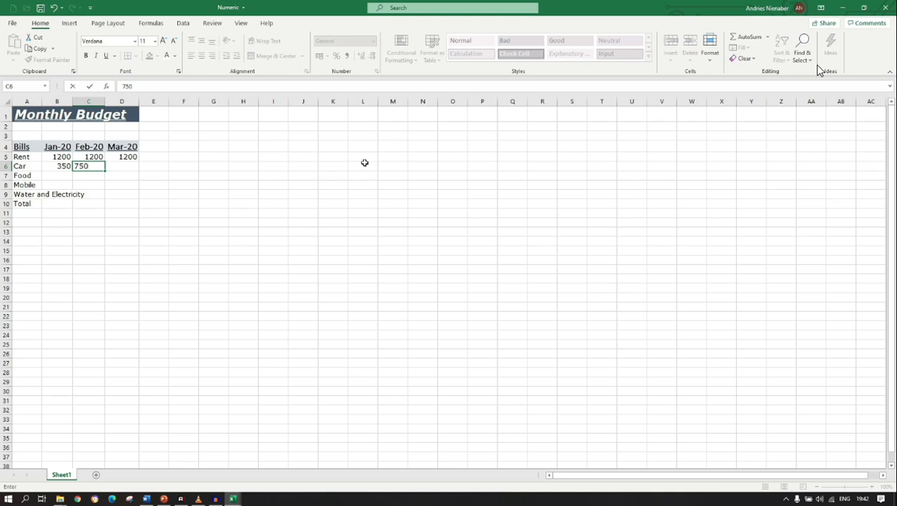
{"action": "key", "text": "Tab"}
{"action": "type", "text": "750"}
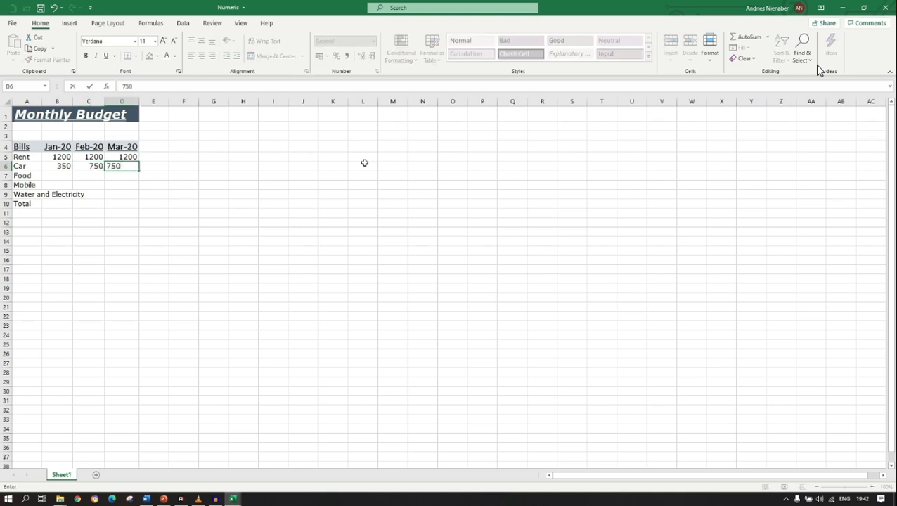
{"action": "key", "text": "Return"}
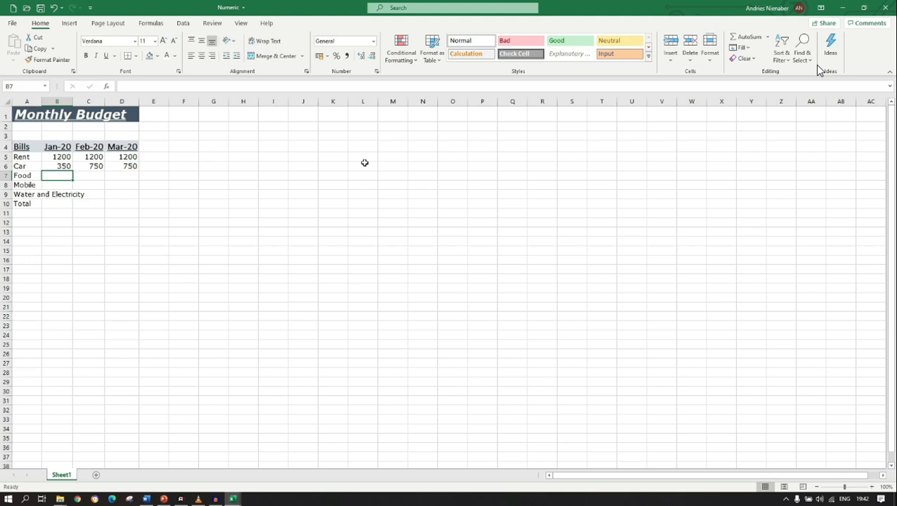
Enter the Food amounts in row 7: 750 for Jan-20, 1250 for Feb-20 and 750 for Mar-20.
{"action": "type", "text": "750"}
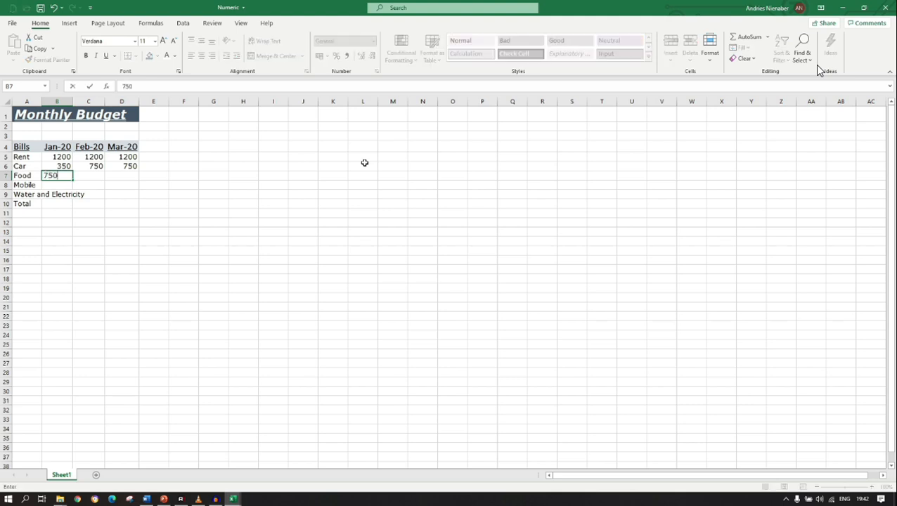
{"action": "key", "text": "Return"}
{"action": "key", "text": "Tab"}
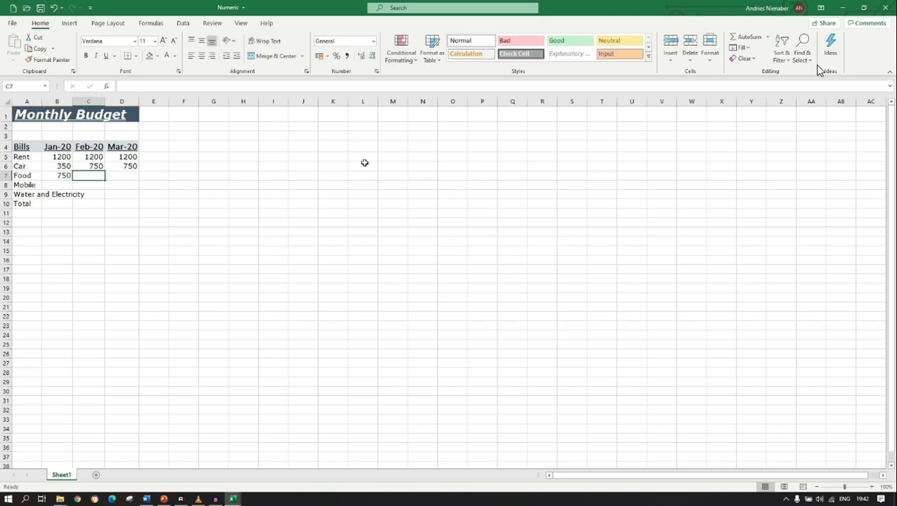
{"action": "type", "text": "125"}
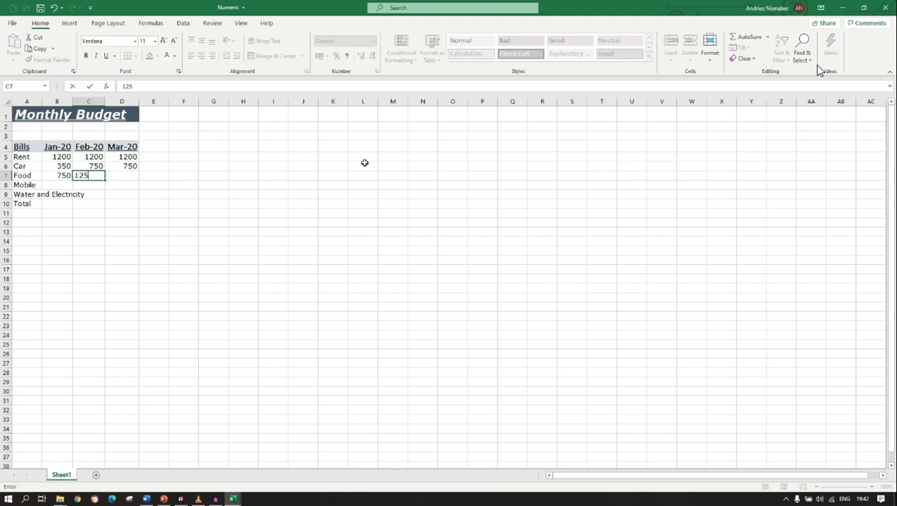
{"action": "type", "text": "0"}
{"action": "key", "text": "Tab"}
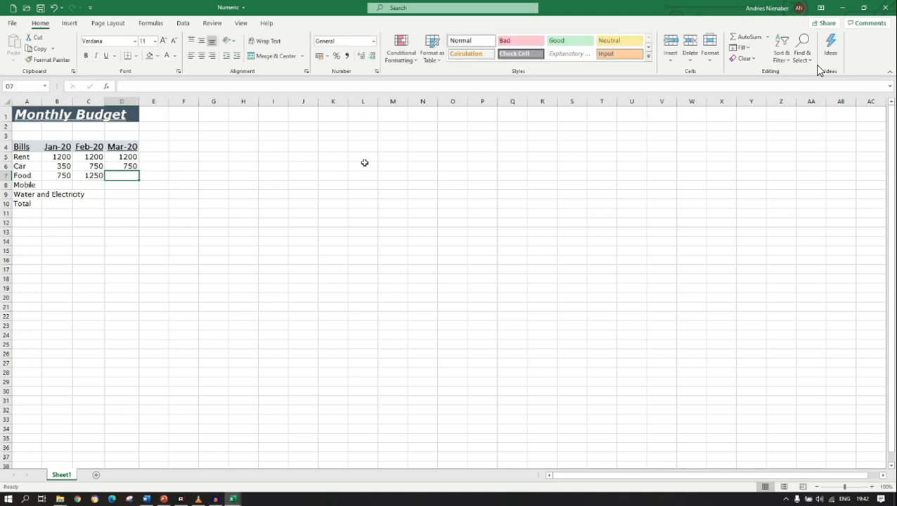
{"action": "type", "text": "750"}
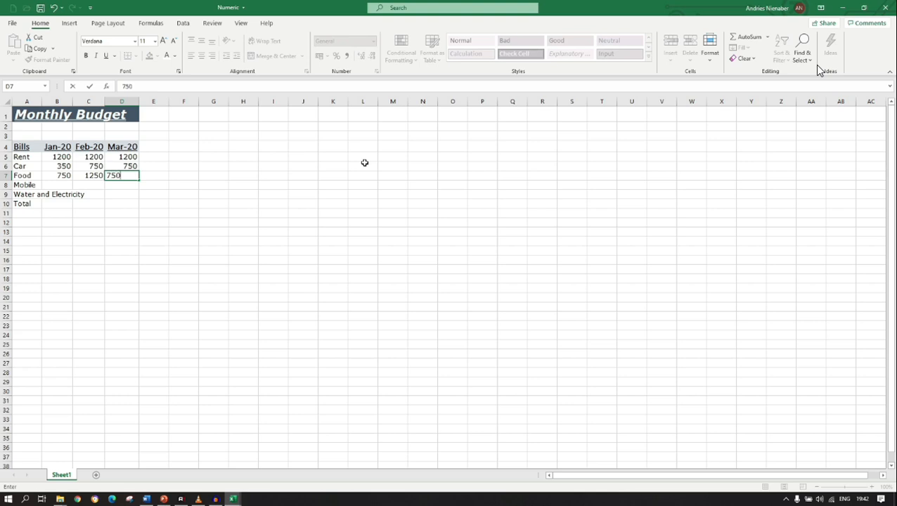
{"action": "key", "text": "Return"}
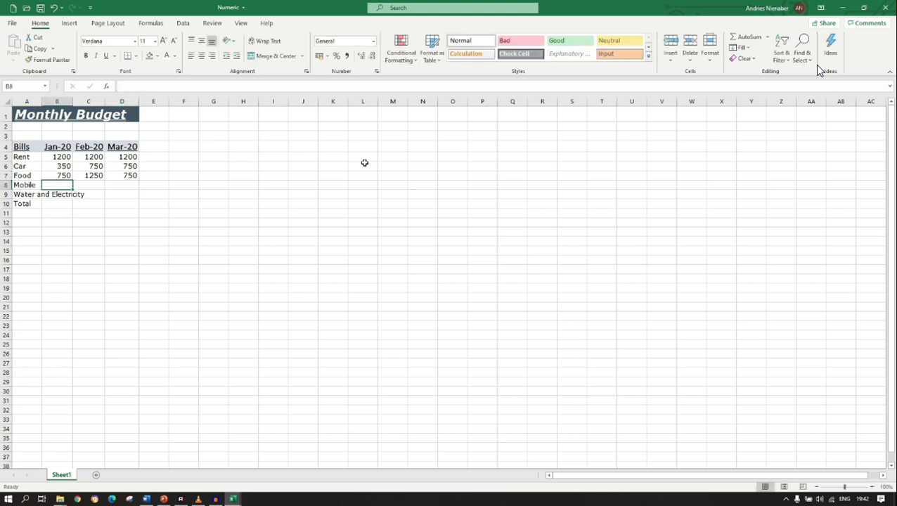
Enter the Mobile amounts in row 8: 150 for Jan-20, 350 for Feb-20 and 250 for Mar-20.
{"action": "type", "text": "150"}
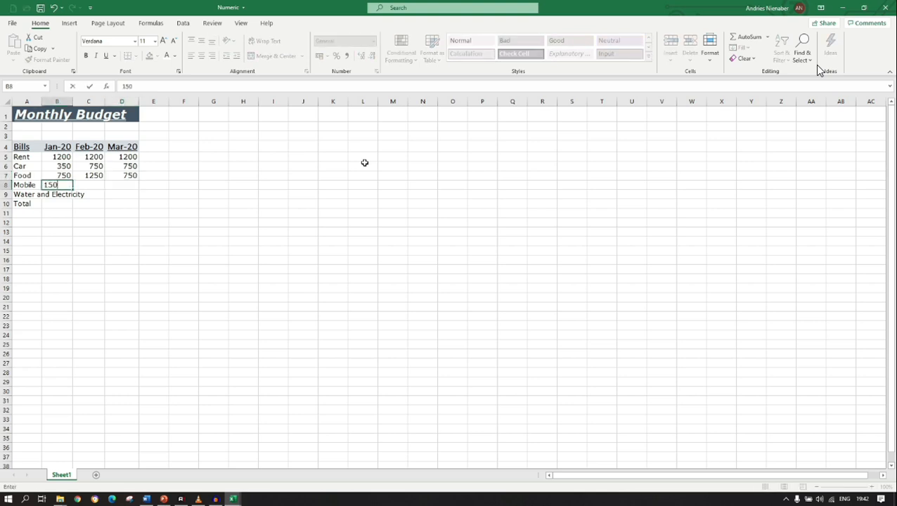
{"action": "key", "text": "Tab"}
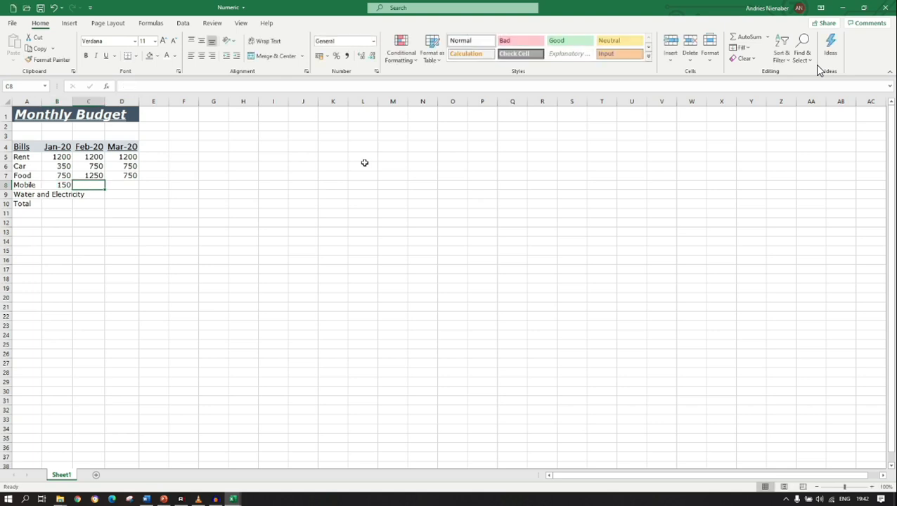
{"action": "type", "text": "350"}
{"action": "key", "text": "Tab"}
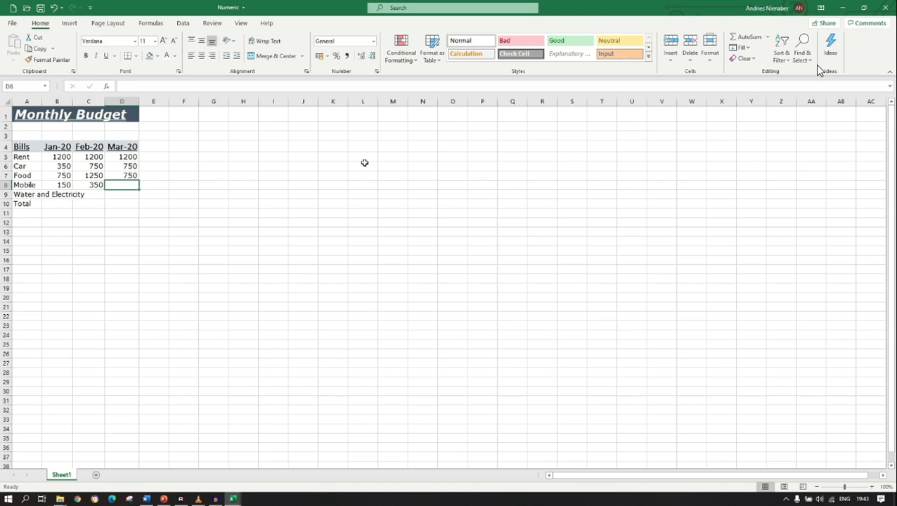
{"action": "type", "text": "250"}
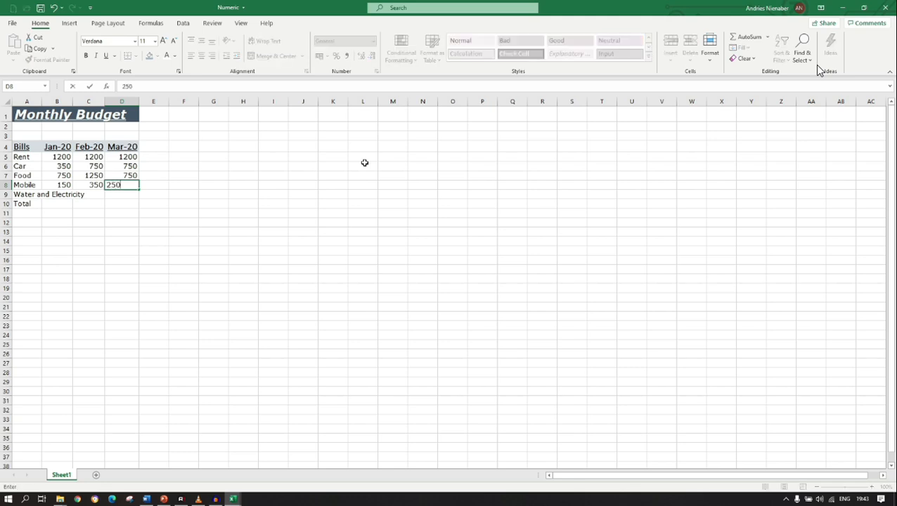
{"action": "key", "text": "Return"}
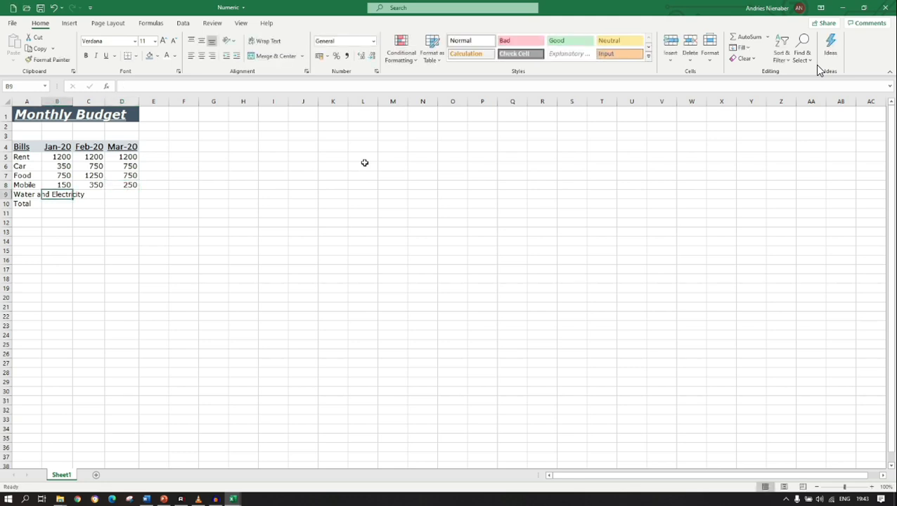
Enter the Water and Electricity amounts in row 9: 150 for Jan-20, 250 for Feb-20 and 150 for Mar-20.
{"action": "type", "text": "150"}
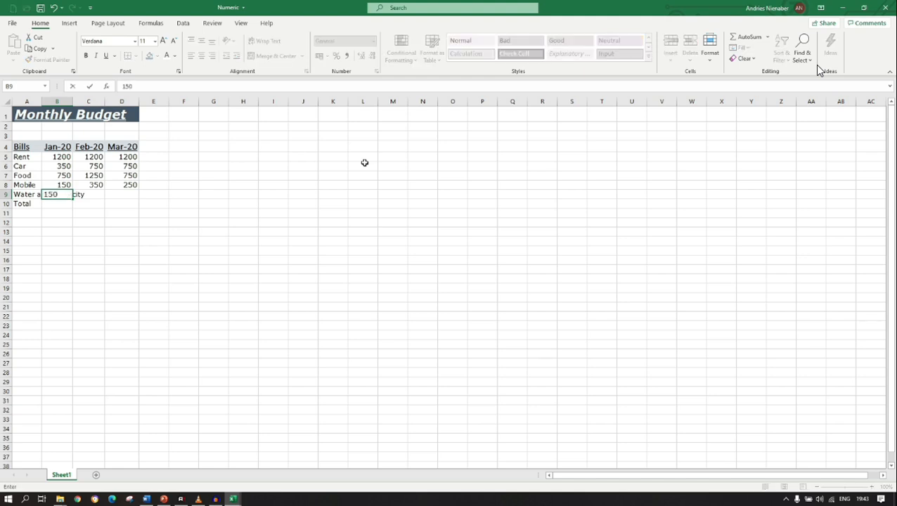
{"action": "key", "text": "Tab"}
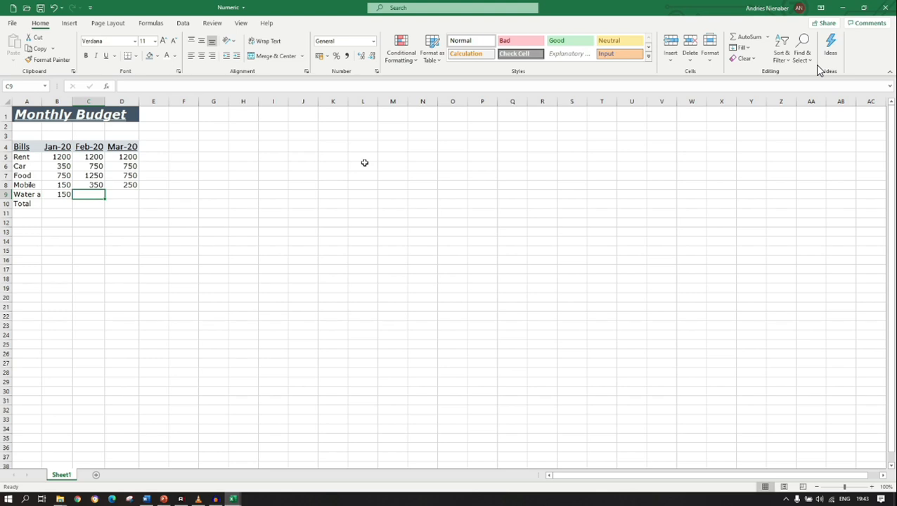
{"action": "type", "text": "250"}
{"action": "key", "text": "Tab"}
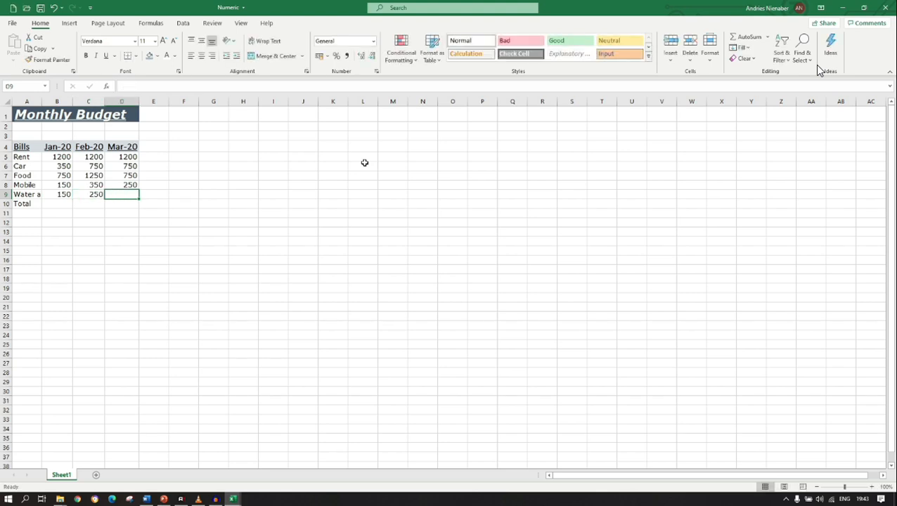
{"action": "type", "text": "150"}
{"action": "key", "text": "Return"}
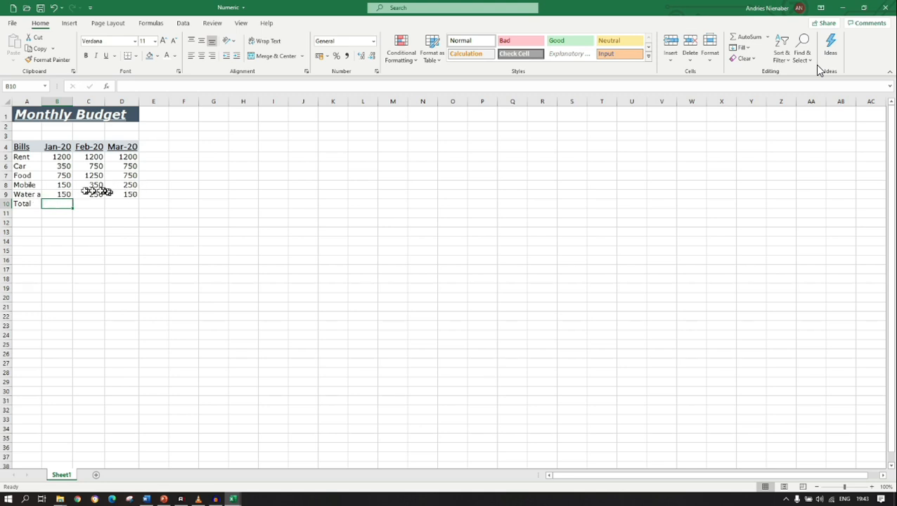
Auto-fit column A to its longest entry, and narrow it back to roughly its former width.
{"action": "left_click", "coordinate": [31, 195]}
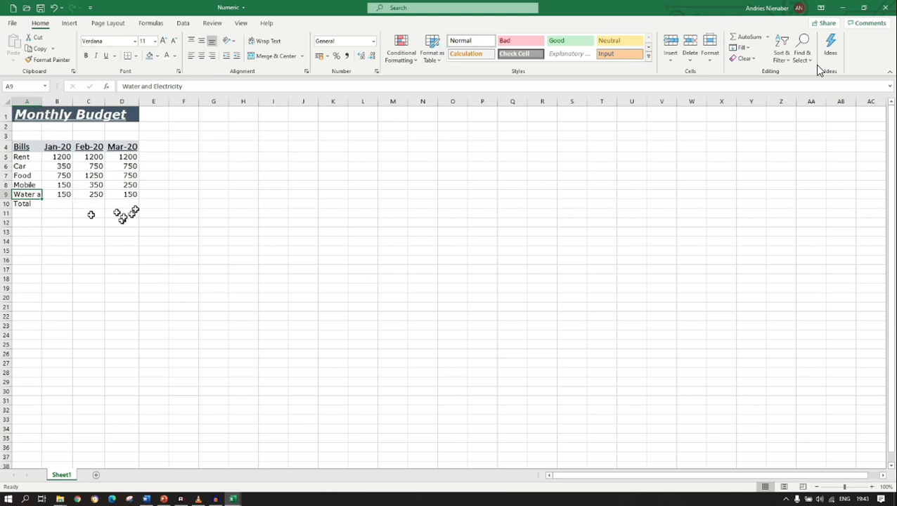
{"action": "double_click", "coordinate": [42, 101]}
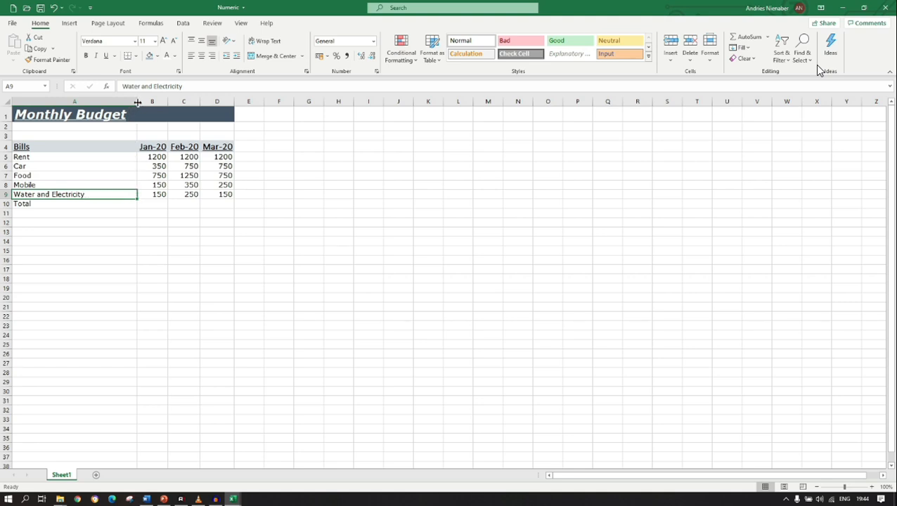
{"action": "left_click_drag", "start_coordinate": [138, 103], "coordinate": [39, 116]}
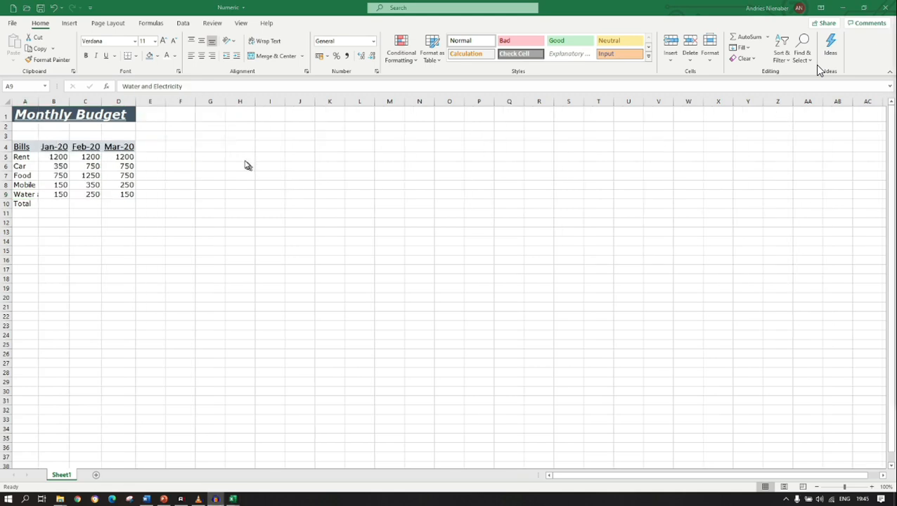
Try the Number format on the January Rent amount in B5, and undo it.
{"action": "key", "text": "F2"}
{"action": "left_click", "coordinate": [60, 158]}
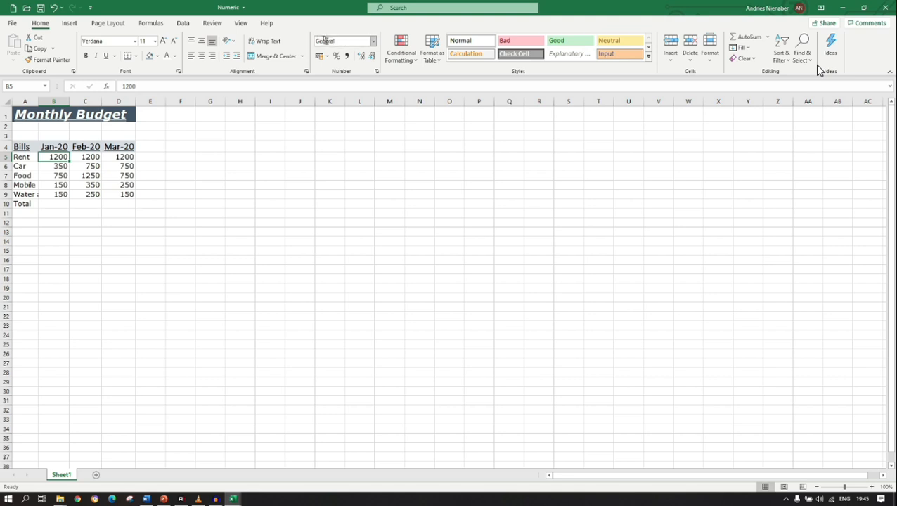
{"action": "left_click", "coordinate": [373, 42]}
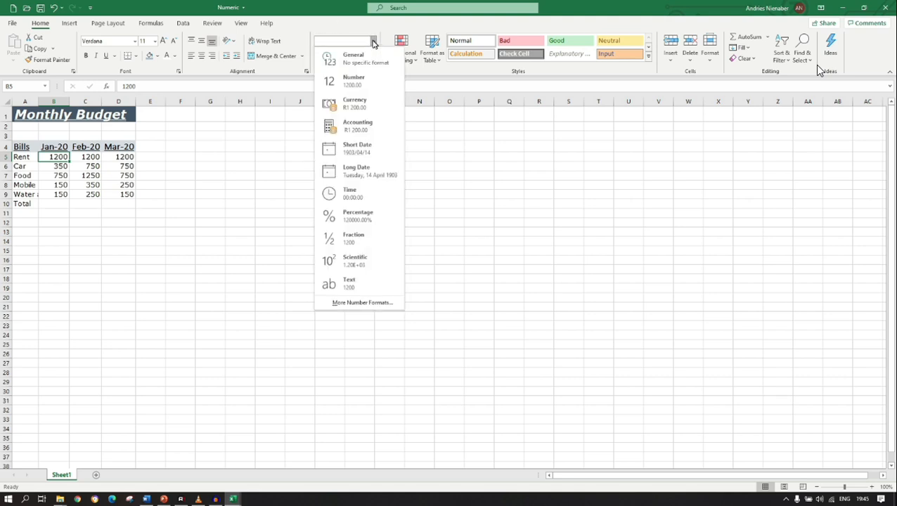
{"action": "left_click", "coordinate": [364, 87]}
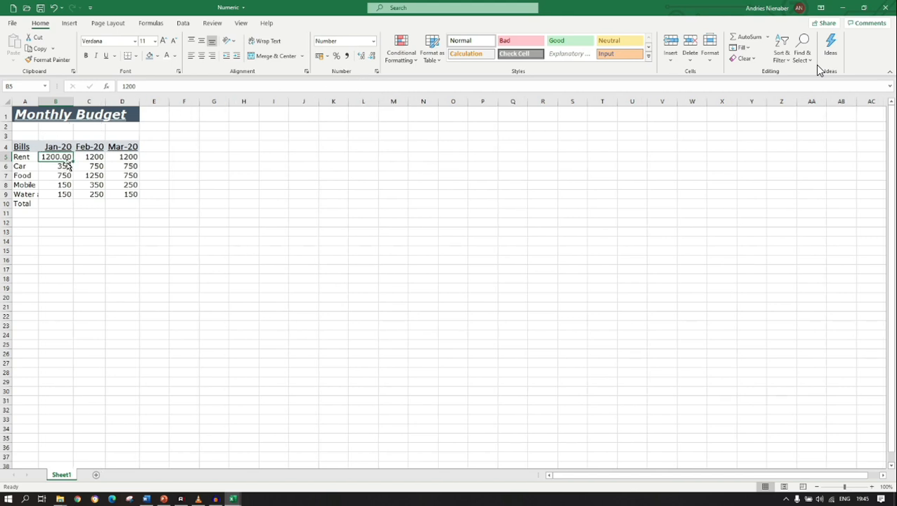
{"action": "key", "text": "ctrl+z"}
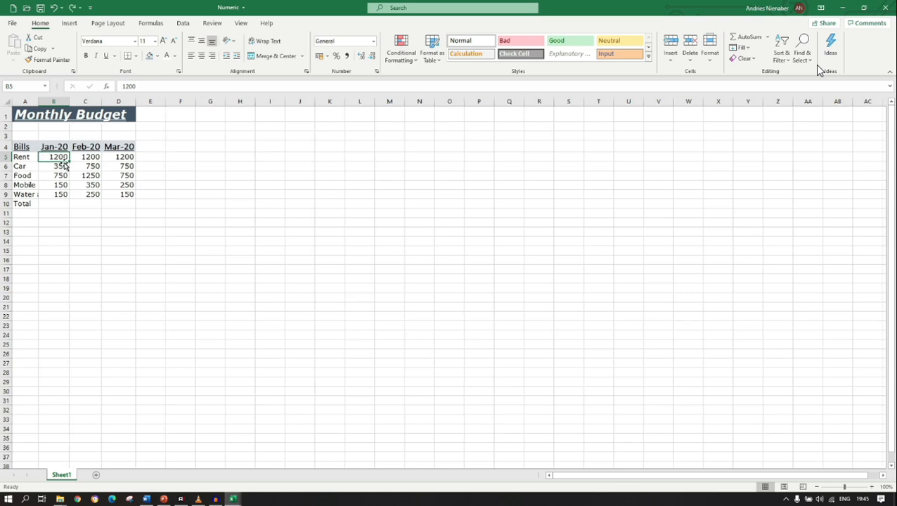
Try the Currency format and the Accounting format on the January Rent amount in B5, undoing each one.
{"action": "left_click", "coordinate": [373, 41]}
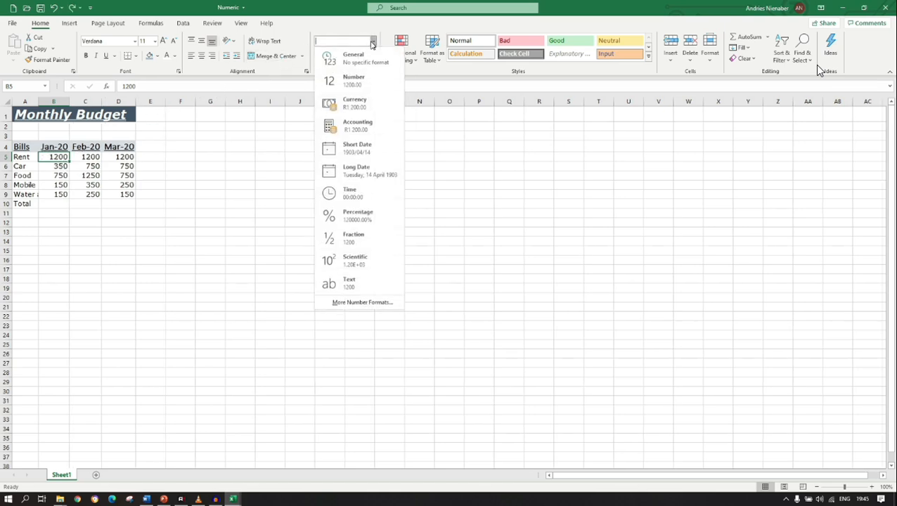
{"action": "left_click", "coordinate": [363, 106]}
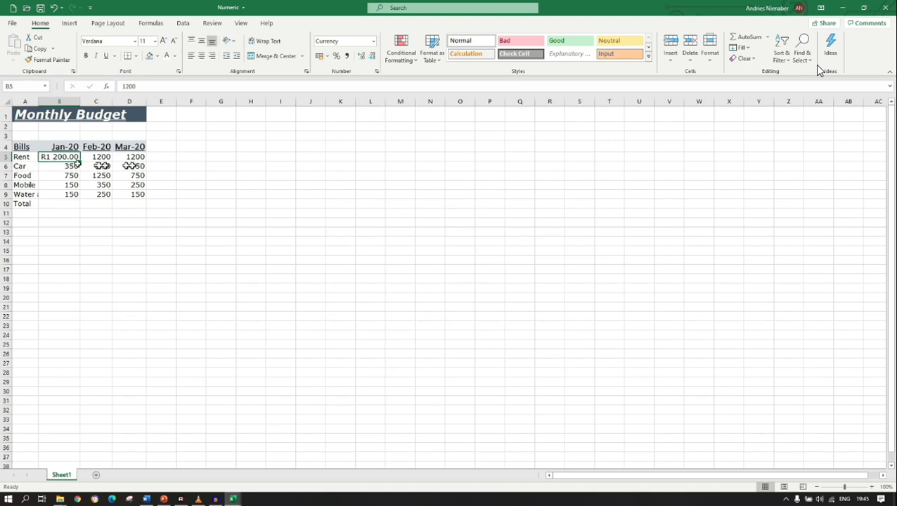
{"action": "key", "text": "ctrl+z"}
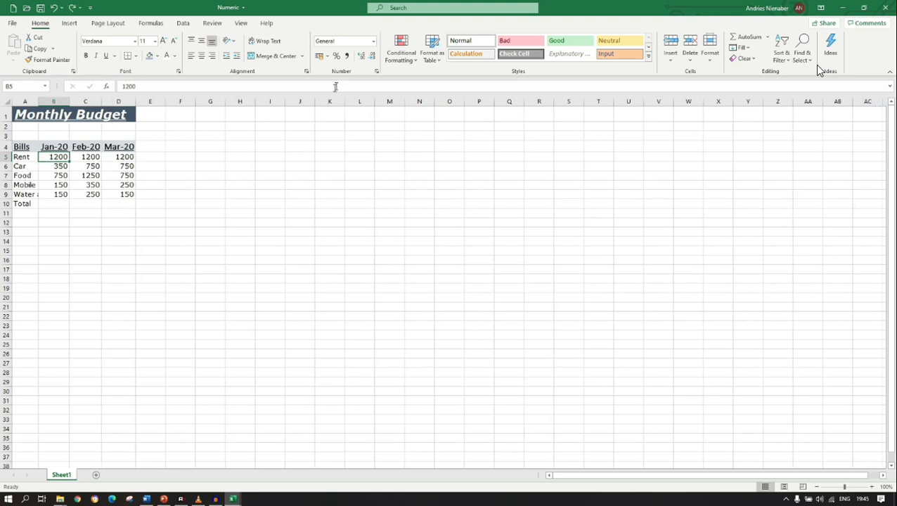
{"action": "left_click", "coordinate": [371, 44]}
{"action": "left_click", "coordinate": [365, 123]}
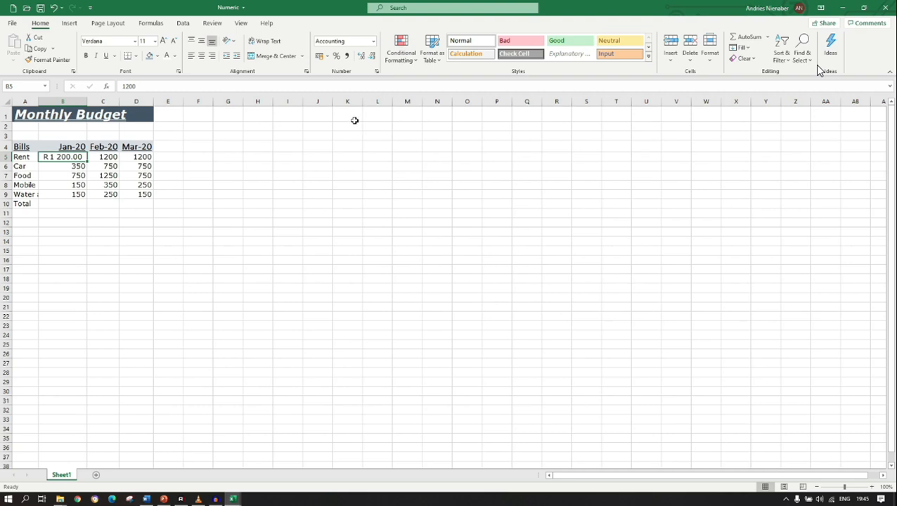
{"action": "key", "text": "ctrl+z"}
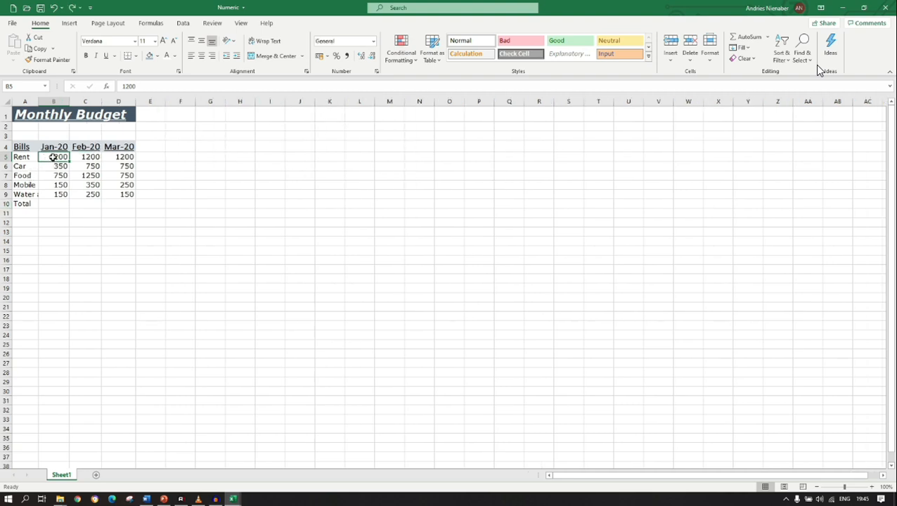
Apply the Number format to all bill amounts and the Total row for the three months, B5:D10.
{"action": "left_click_drag", "start_coordinate": [53, 157], "coordinate": [116, 199]}
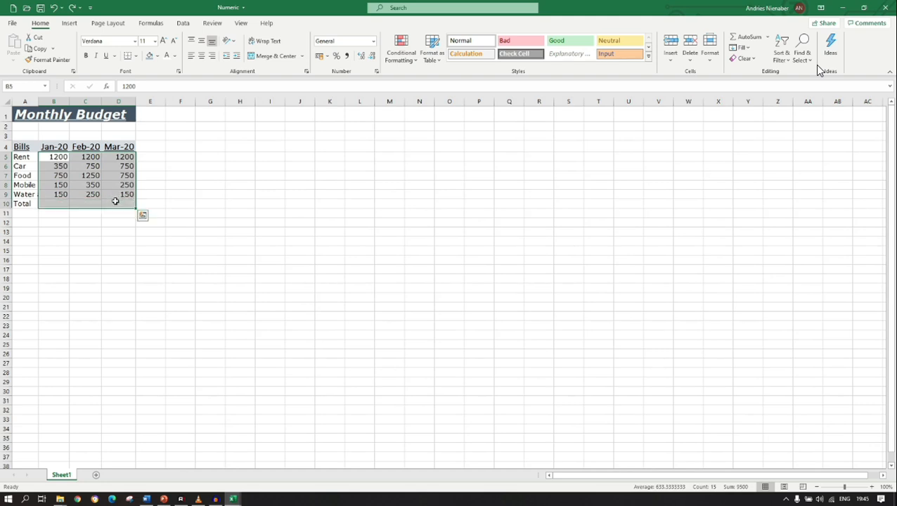
{"action": "left_click", "coordinate": [373, 41]}
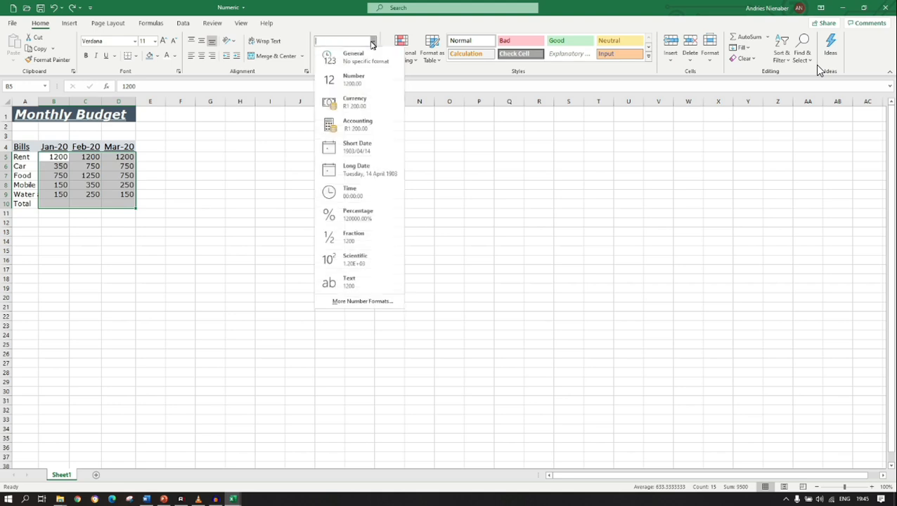
{"action": "left_click", "coordinate": [346, 82]}
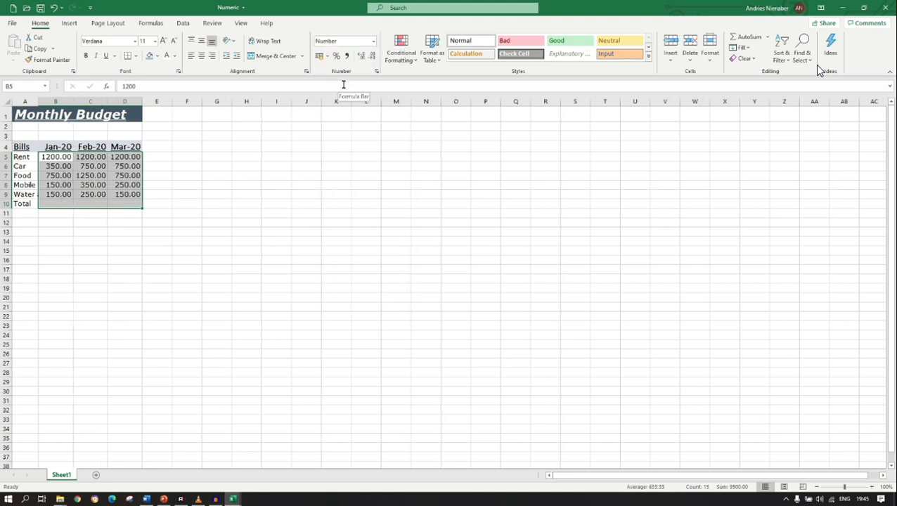
Try the Currency format and the Accounting format on B5:D10, and undo both format changes.
{"action": "left_click", "coordinate": [372, 41]}
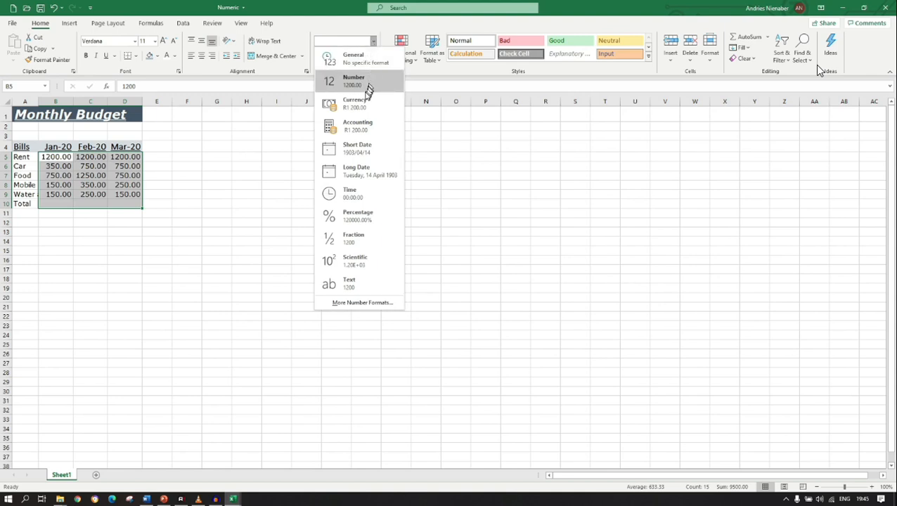
{"action": "left_click", "coordinate": [362, 104]}
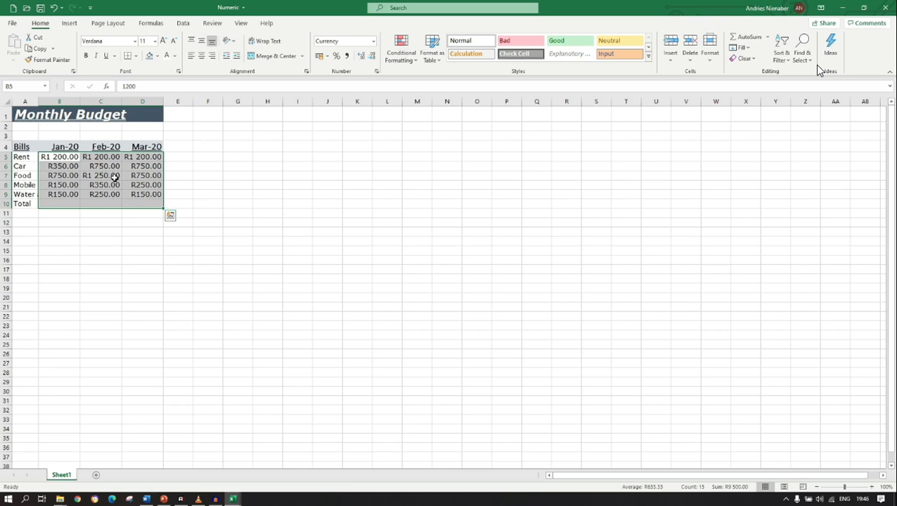
{"action": "left_click", "coordinate": [372, 42]}
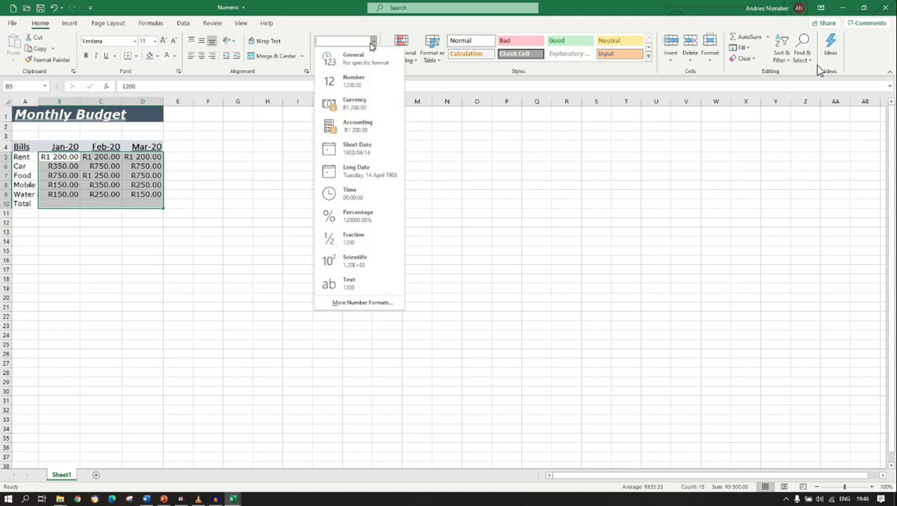
{"action": "left_click", "coordinate": [358, 127]}
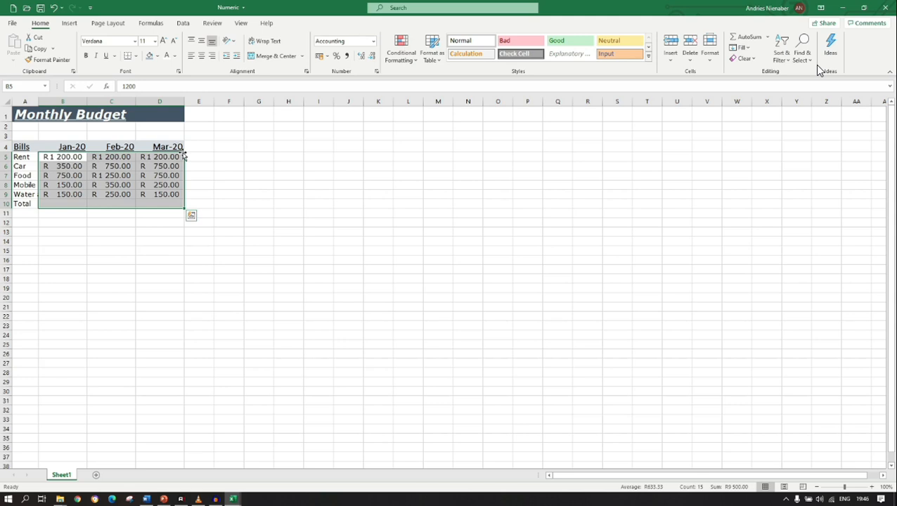
{"action": "key", "text": "ctrl+z"}
{"action": "key", "text": "ctrl+z"}
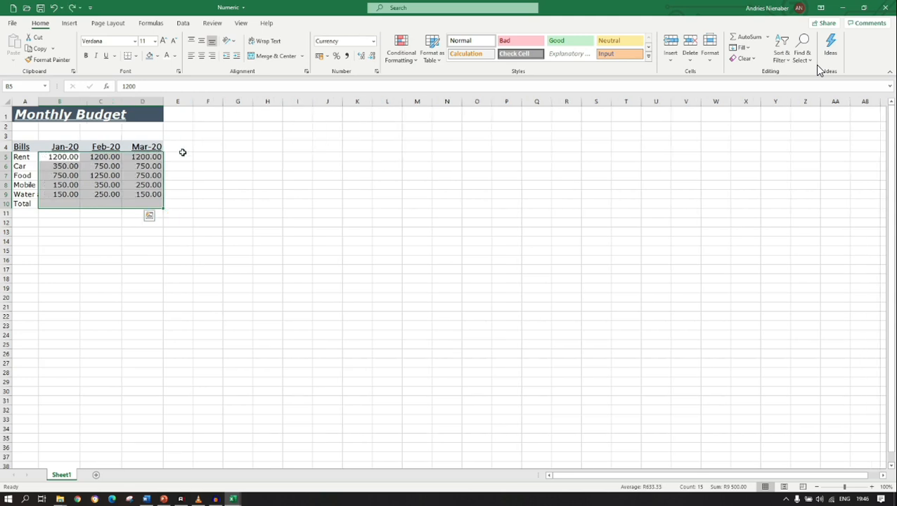
Undo the remaining Currency and Number format changes on the bill amounts and Total row, B5:D10.
{"action": "key", "text": "ctrl+z"}
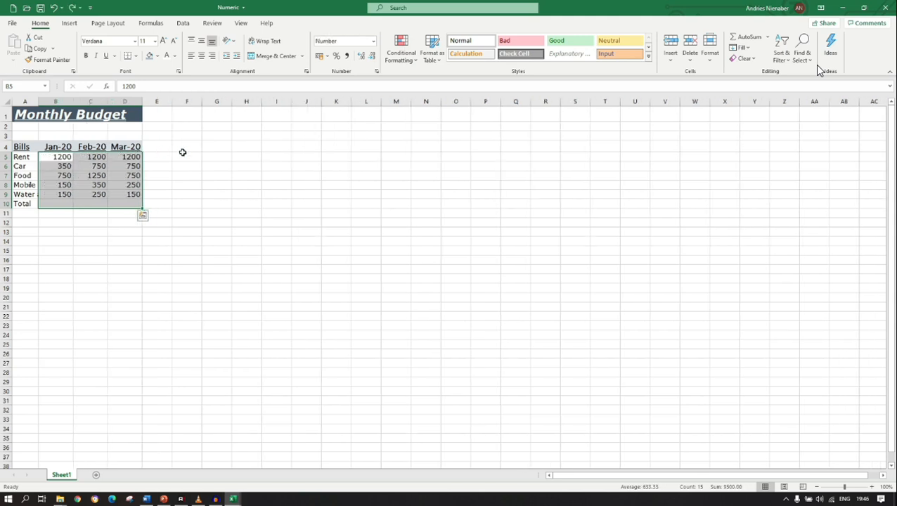
{"action": "key", "text": "ctrl+z"}
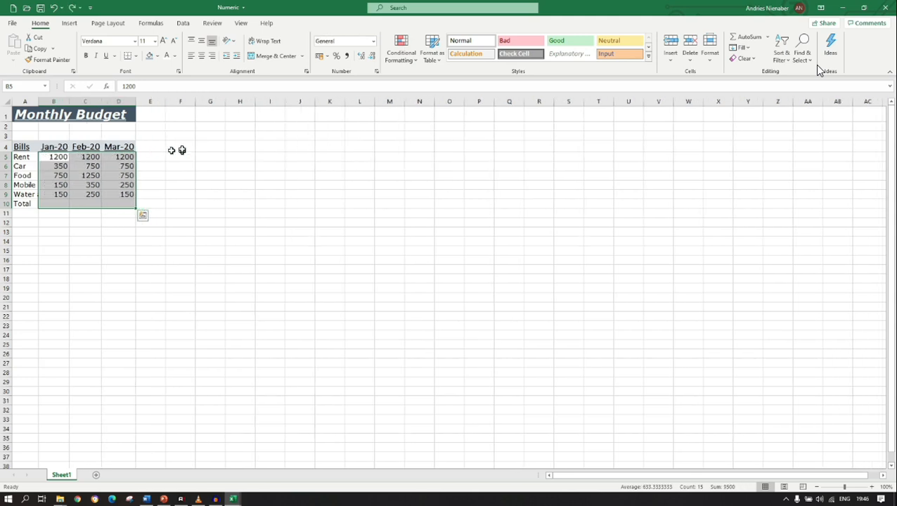
Examine the Number, Currency, Date and Accounting options for B5:D10 in Format Cells, including the currency symbol choices, without applying any.
{"action": "right_click", "coordinate": [107, 171]}
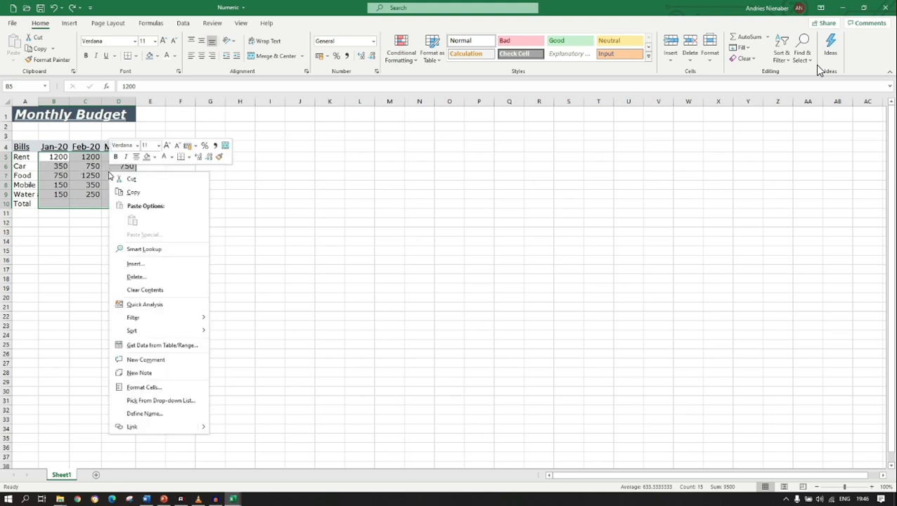
{"action": "left_click", "coordinate": [171, 390]}
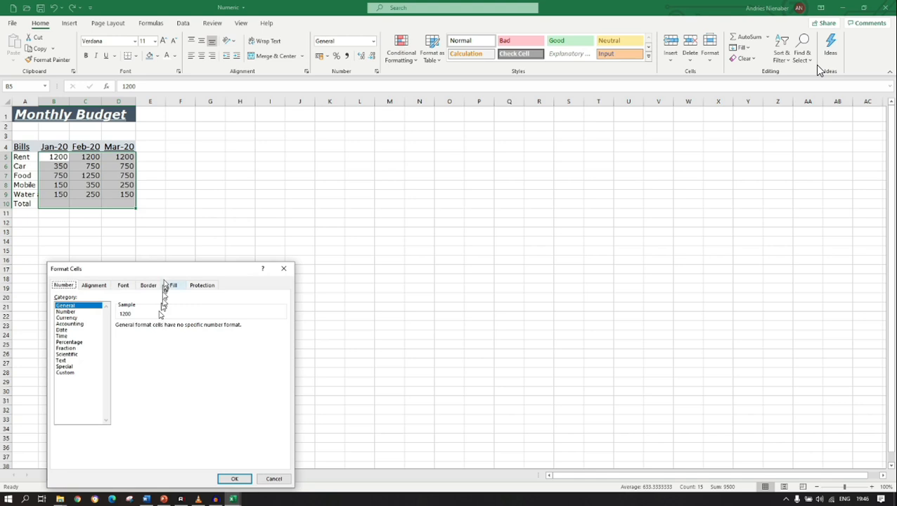
{"action": "left_click_drag", "start_coordinate": [173, 273], "coordinate": [364, 118]}
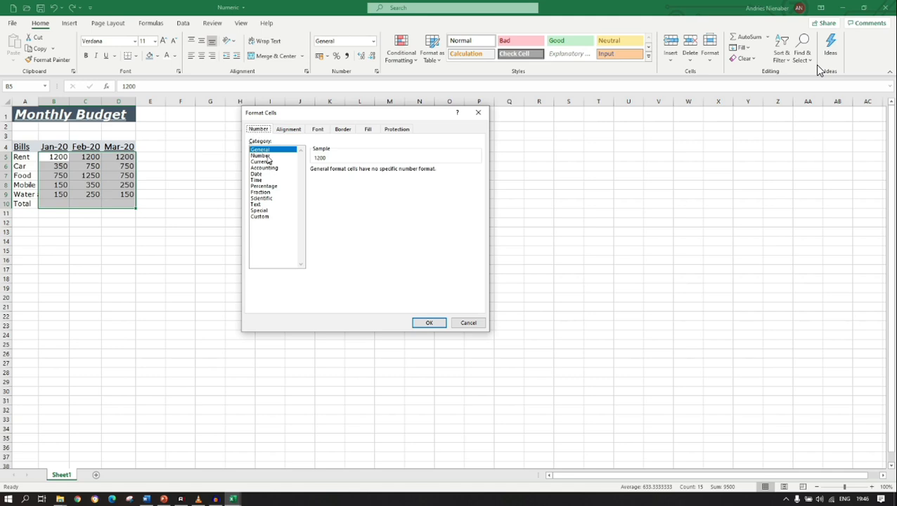
{"action": "left_click", "coordinate": [265, 155]}
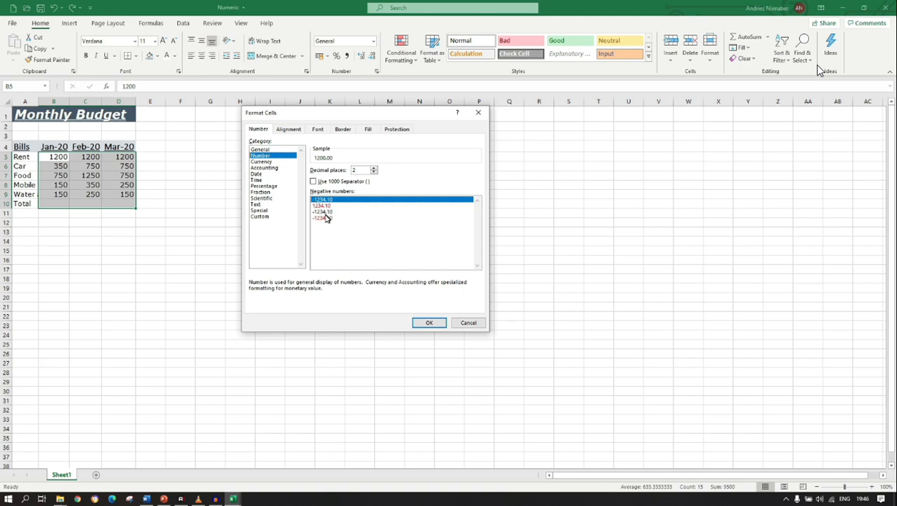
{"action": "left_click", "coordinate": [270, 163]}
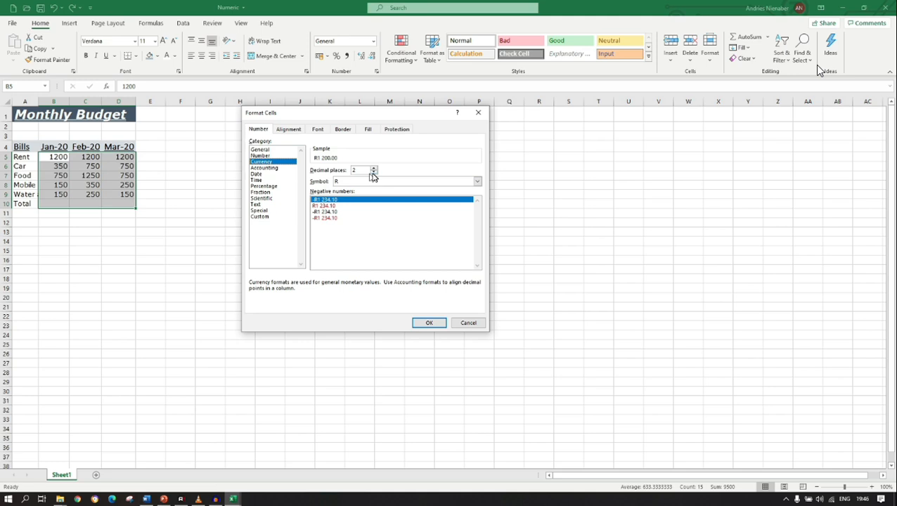
{"action": "left_click", "coordinate": [475, 183]}
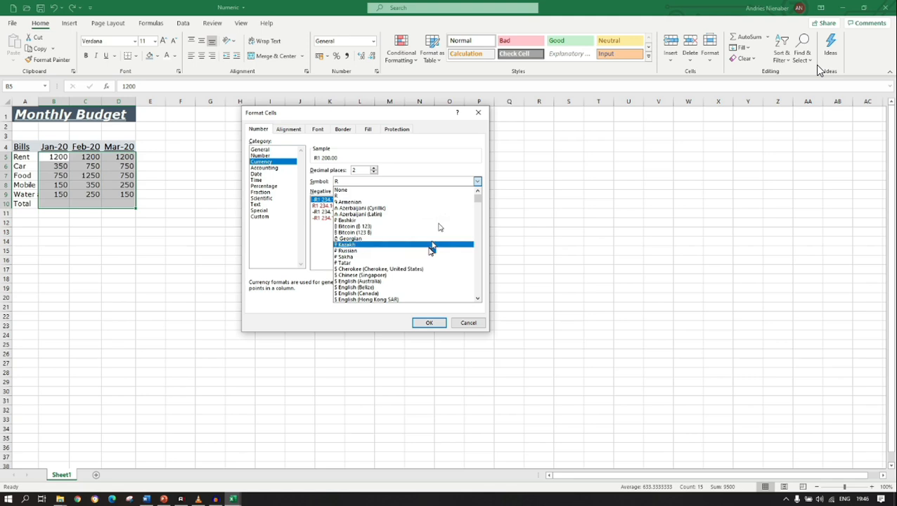
{"action": "left_click", "coordinate": [314, 256]}
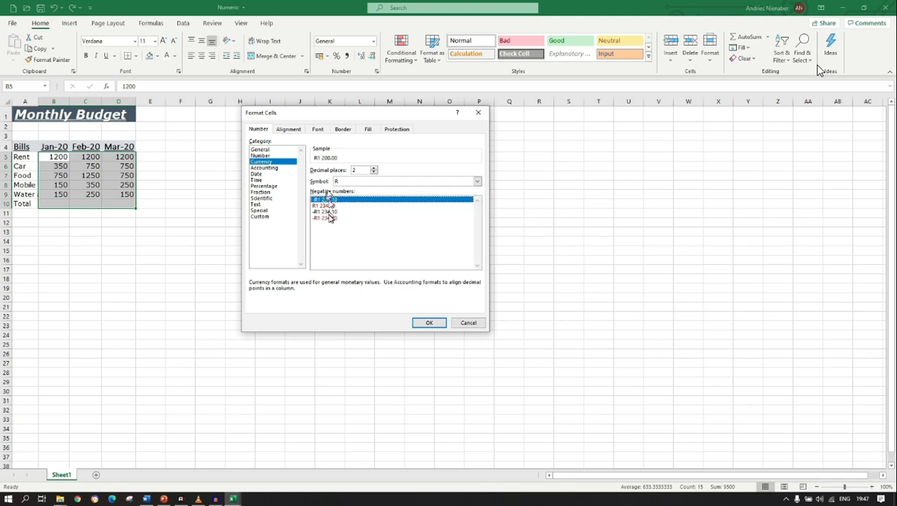
{"action": "left_click", "coordinate": [281, 174]}
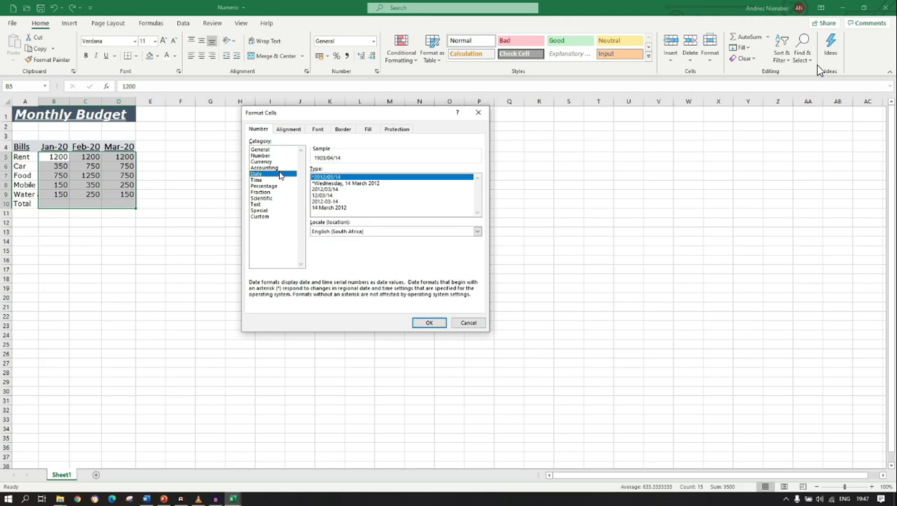
{"action": "left_click", "coordinate": [274, 168]}
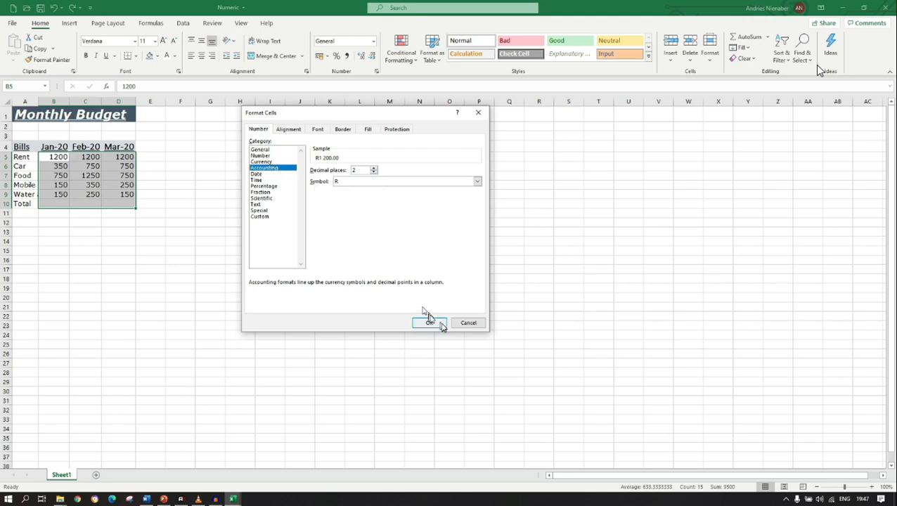
{"action": "left_click", "coordinate": [467, 323]}
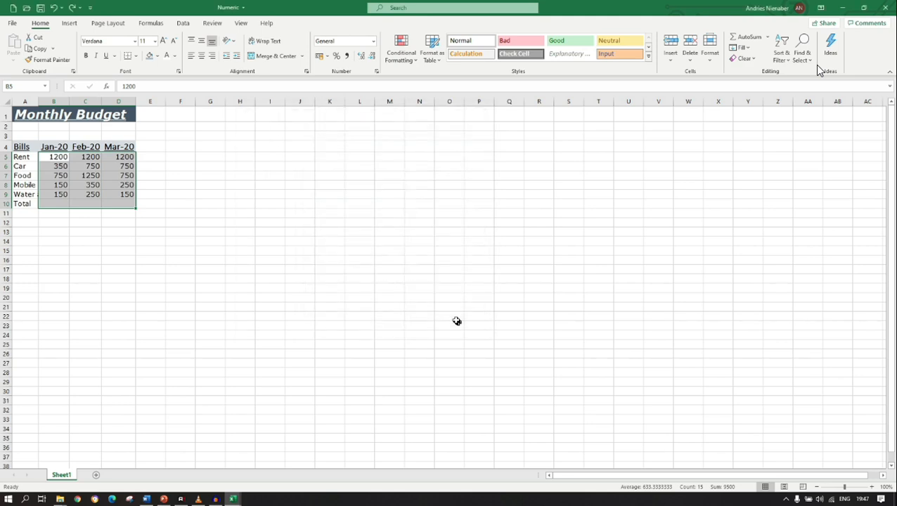
Apply the Accounting format to B5:D10 and check the available accounting currency options.
{"action": "left_click", "coordinate": [372, 43]}
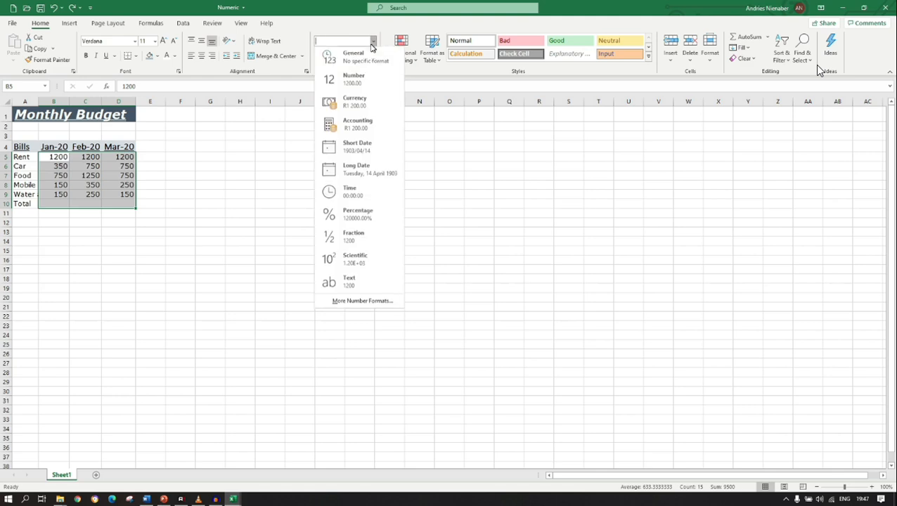
{"action": "left_click", "coordinate": [357, 121]}
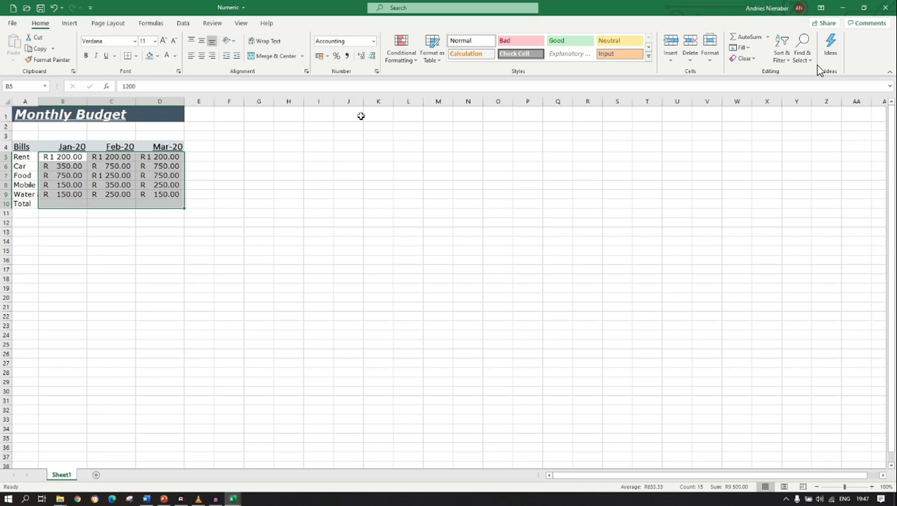
{"action": "left_click", "coordinate": [327, 57]}
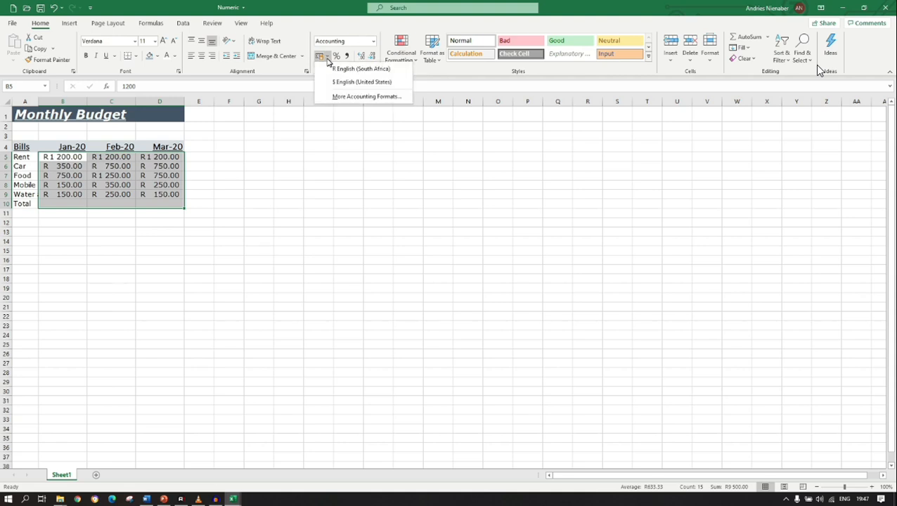
{"action": "left_click", "coordinate": [345, 99]}
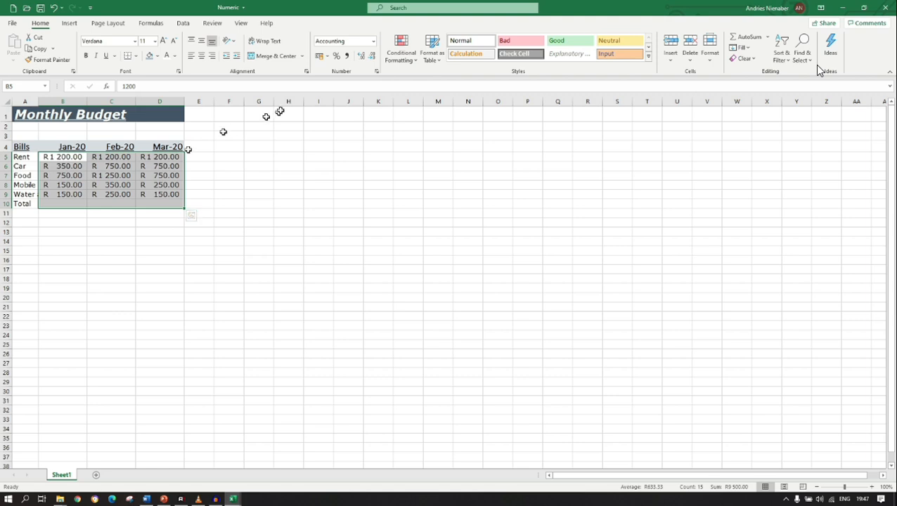
Increase the decimal places of the amounts in B5:D10 to five, and reduce them to three.
{"action": "left_click", "coordinate": [362, 59]}
{"action": "left_click", "coordinate": [362, 59]}
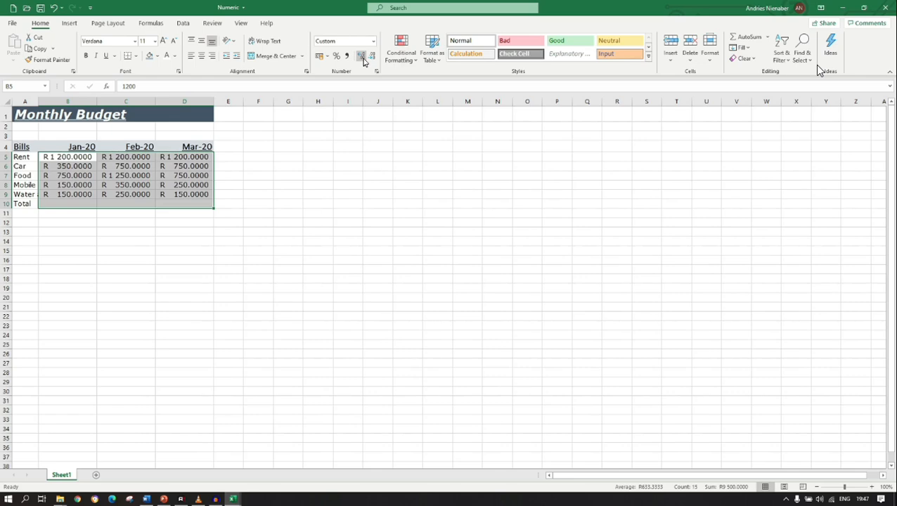
{"action": "left_click", "coordinate": [363, 59]}
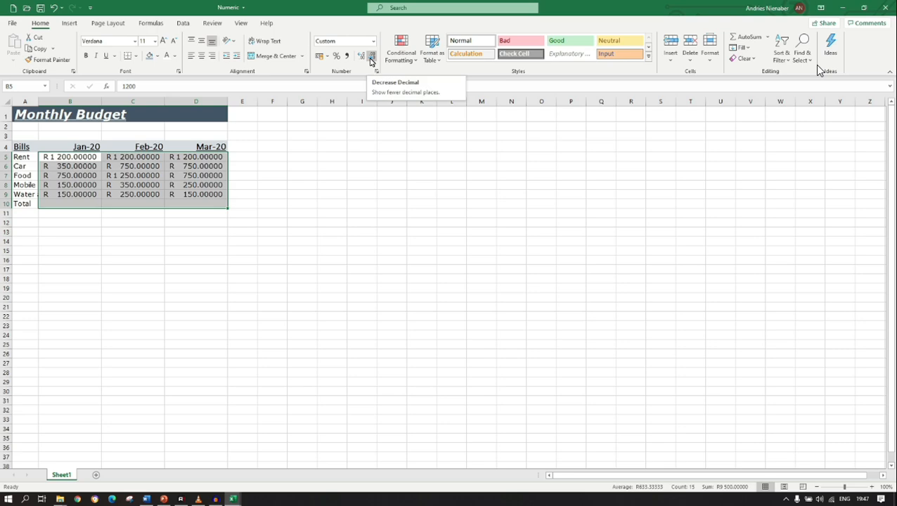
{"action": "left_click", "coordinate": [372, 62]}
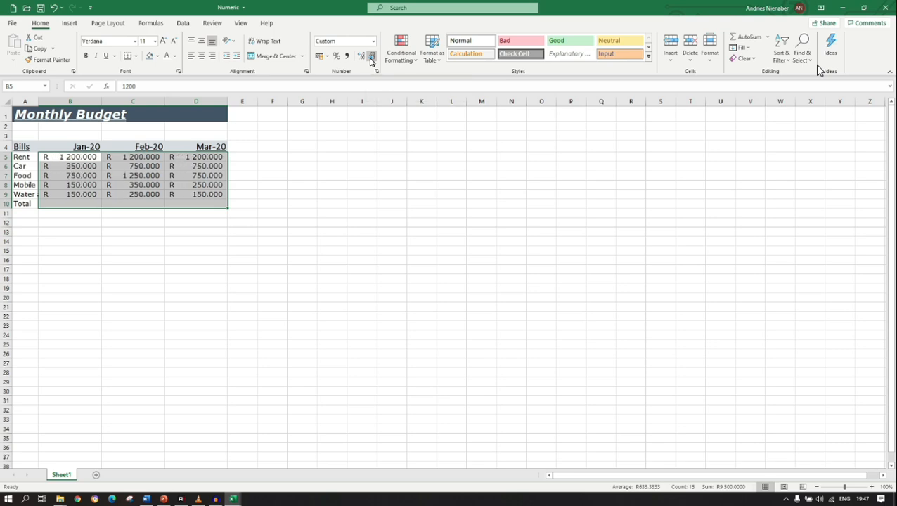